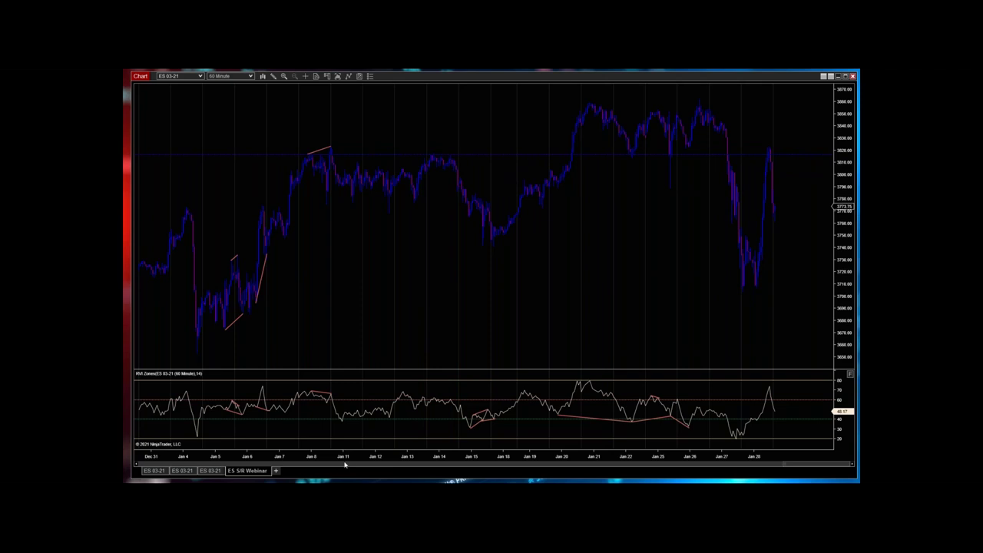
- Mark horizontal levels on the ES 60-minute price chart at about 3771, 3745 and 3719
{"action": "left_click_drag", "start_coordinate": [348, 459], "coordinate": [384, 457]}
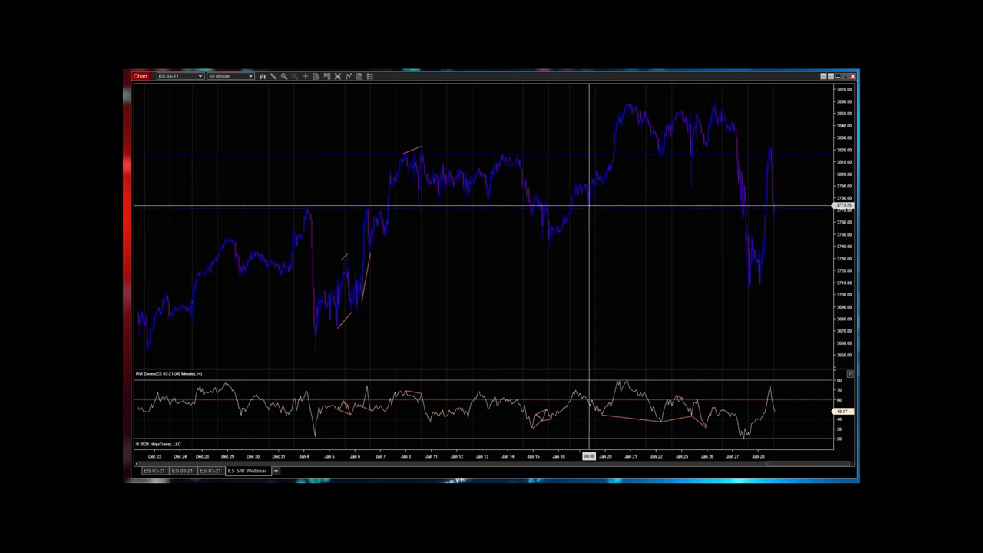
{"action": "left_click_drag", "start_coordinate": [318, 456], "coordinate": [369, 457]}
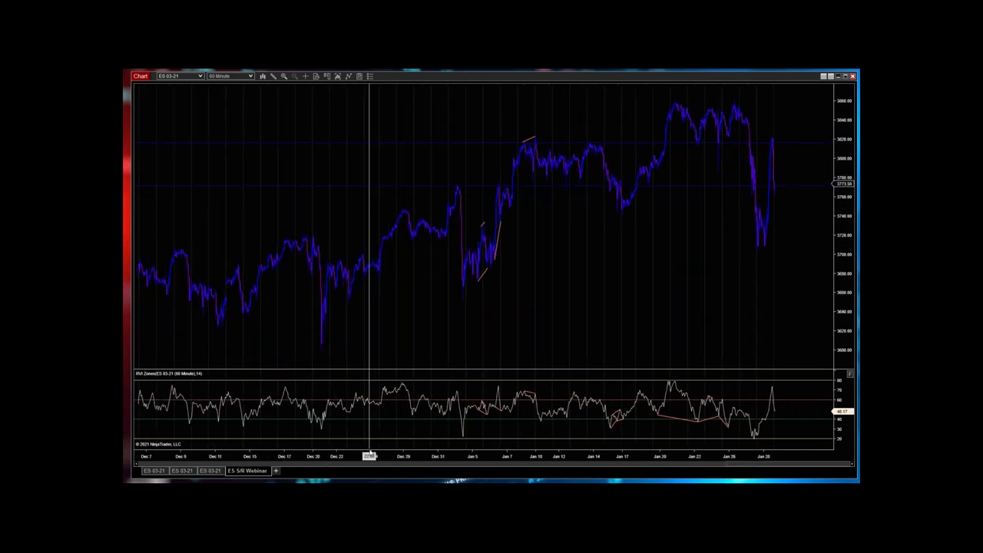
{"action": "left_click", "coordinate": [364, 210]}
{"action": "left_click_drag", "start_coordinate": [364, 210], "coordinate": [362, 212]}
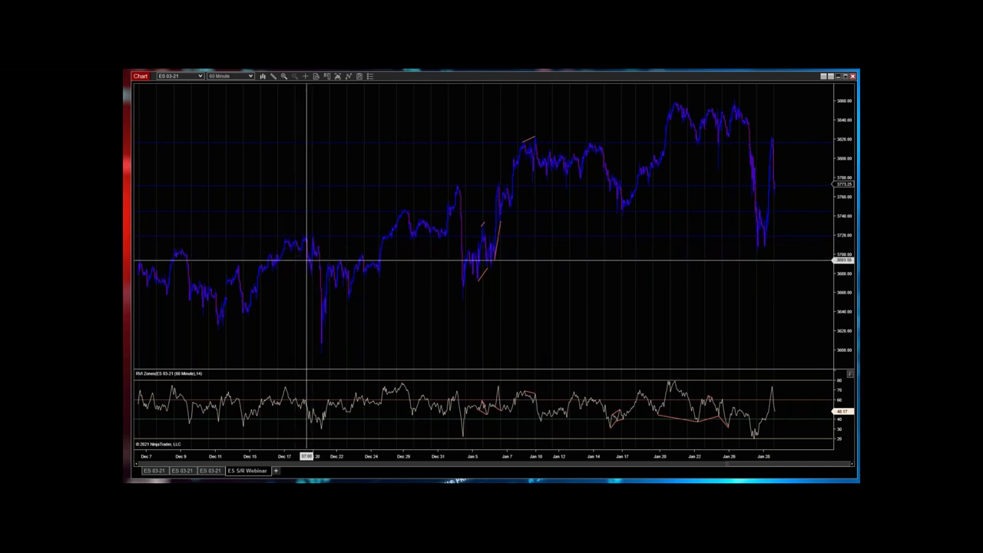
- Draw a Fibonacci retracement over the early January decline, from about 3773 down to the January 4 low
{"action": "left_click_drag", "start_coordinate": [508, 459], "coordinate": [415, 455]}
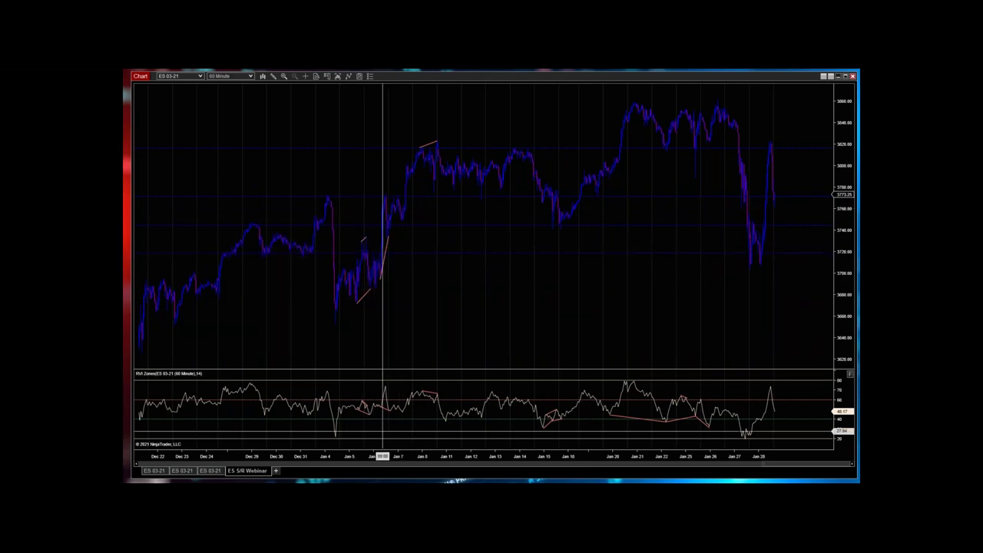
{"action": "left_click_drag", "start_coordinate": [377, 456], "coordinate": [420, 455]}
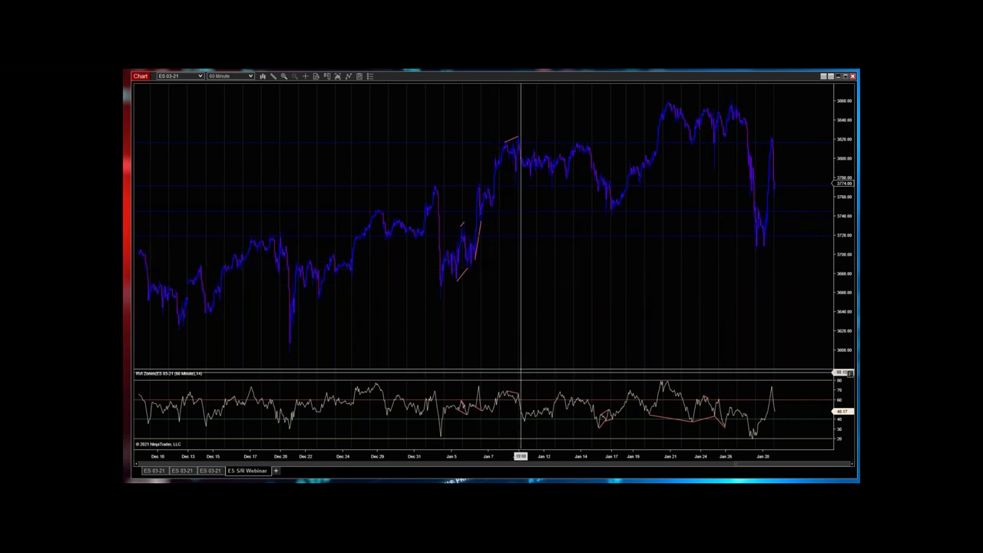
{"action": "left_click_drag", "start_coordinate": [546, 457], "coordinate": [394, 457]}
{"action": "left_click_drag", "start_coordinate": [371, 316], "coordinate": [640, 320]}
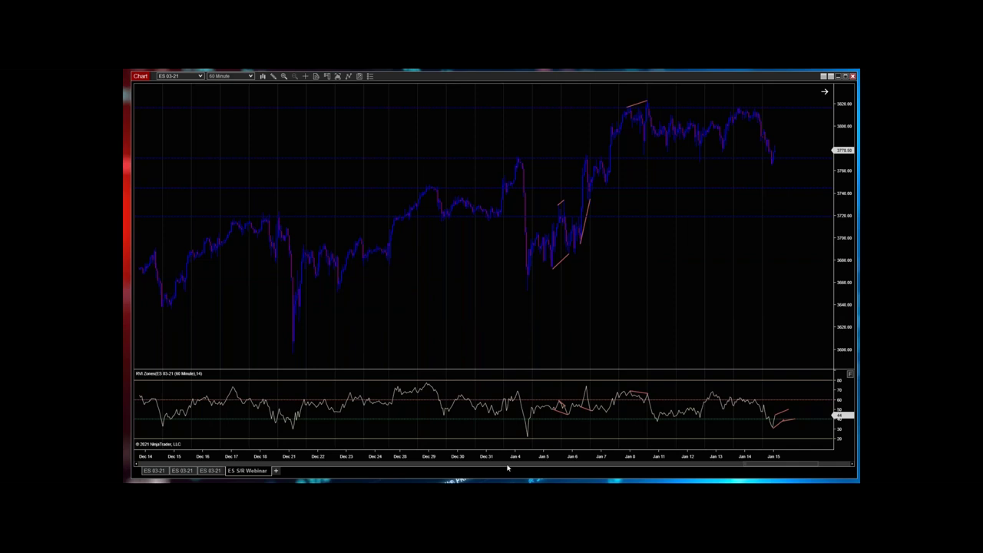
{"action": "left_click_drag", "start_coordinate": [507, 461], "coordinate": [364, 471]}
{"action": "left_click_drag", "start_coordinate": [270, 146], "coordinate": [340, 152]}
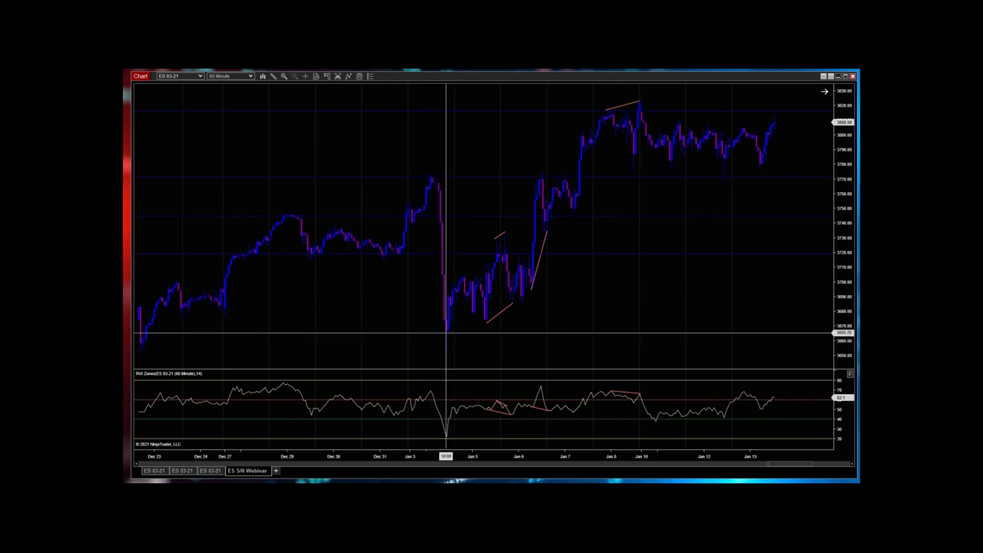
{"action": "left_click", "coordinate": [273, 77]}
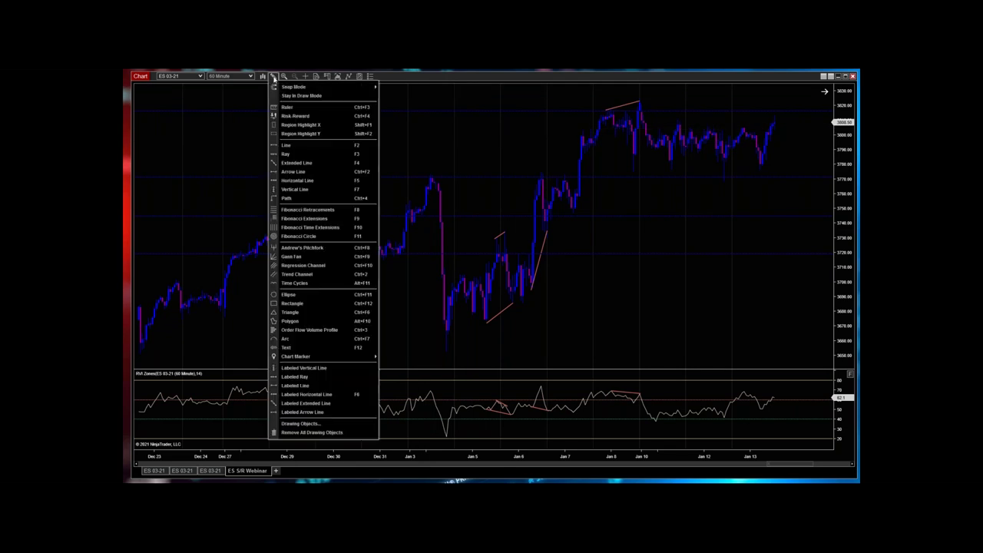
{"action": "left_click", "coordinate": [290, 211]}
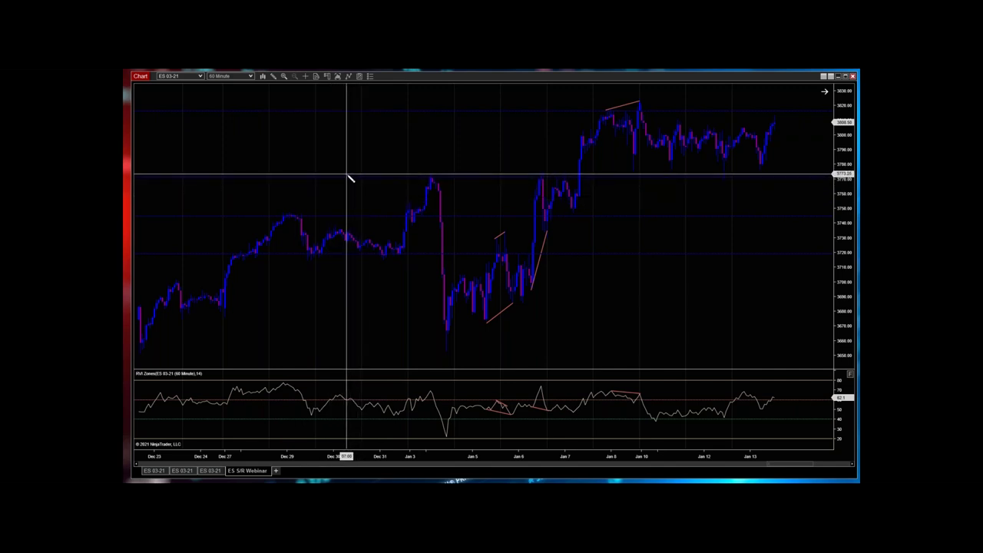
{"action": "left_click", "coordinate": [347, 174]}
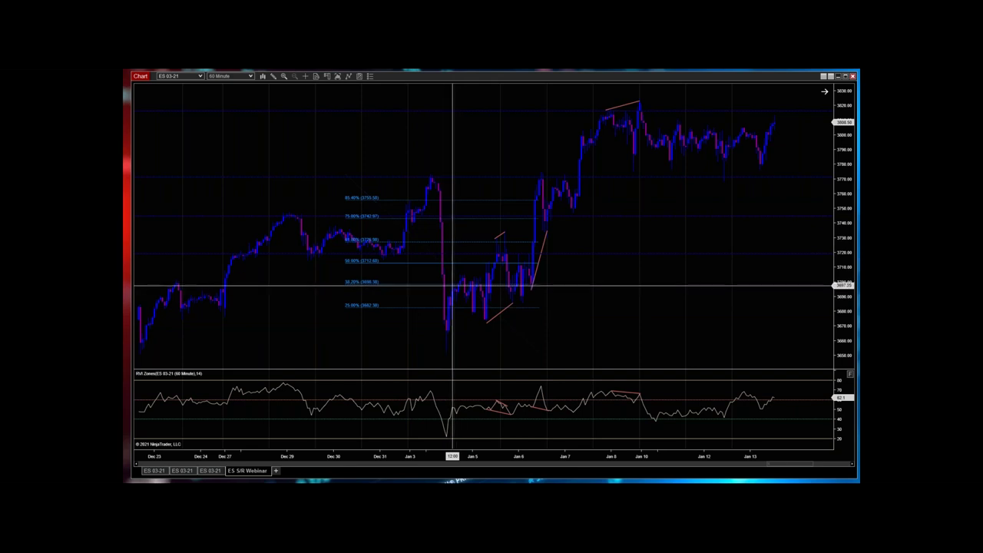
- Inspect the retracement levels against the early January rebound, and delete the Fibonacci retracement
{"action": "scroll", "coordinate": [461, 230], "scroll_direction": "up", "scroll_amount": 3}
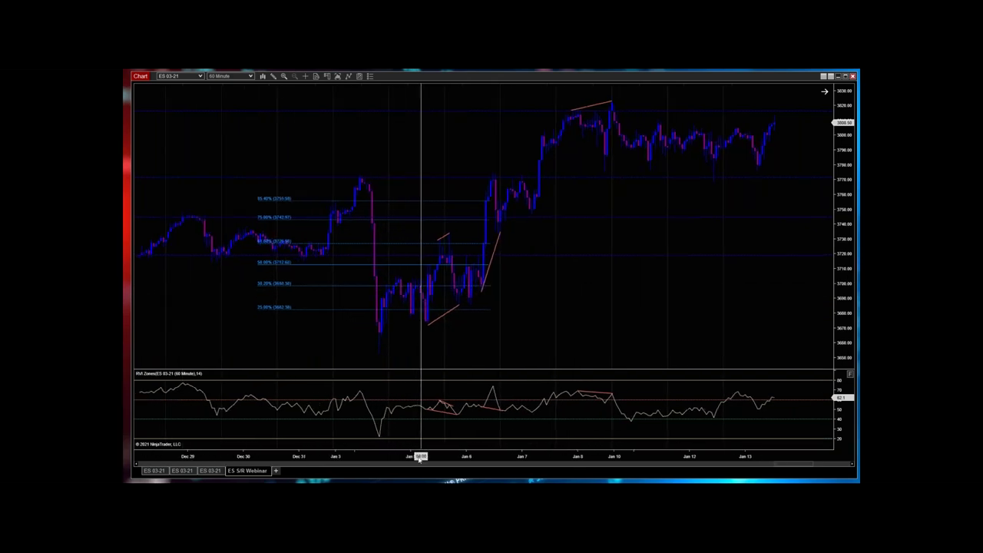
{"action": "left_click_drag", "start_coordinate": [417, 138], "coordinate": [512, 143]}
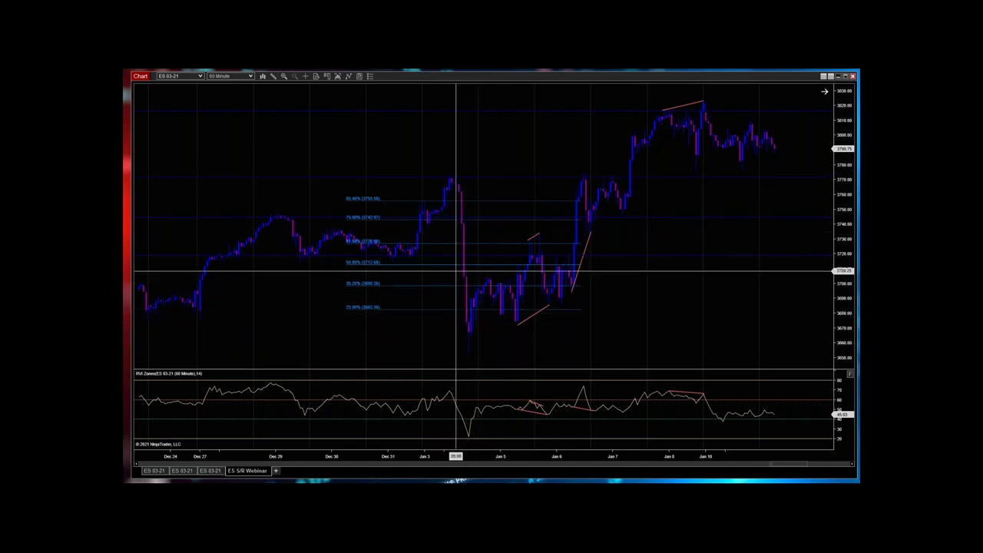
{"action": "left_click", "coordinate": [443, 257]}
{"action": "key", "text": "Delete"}
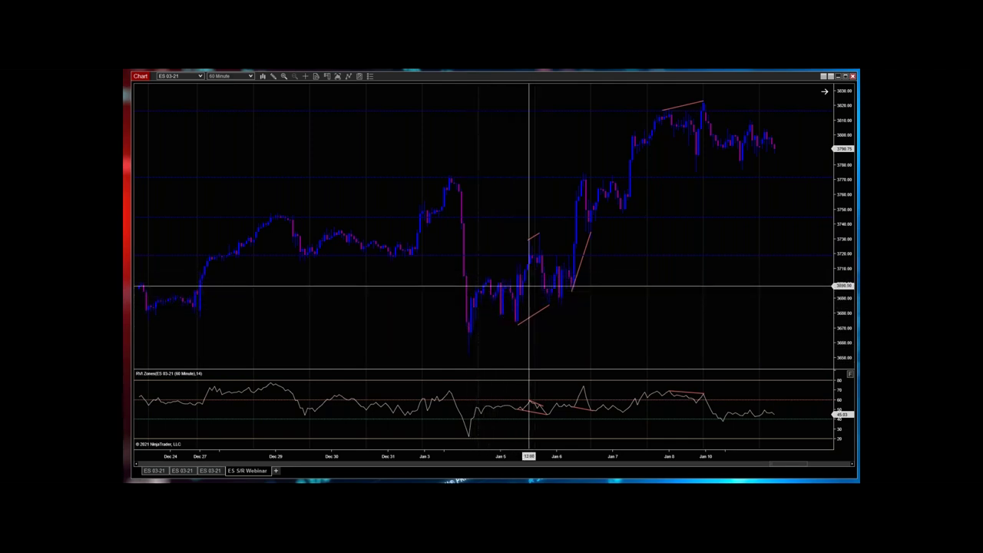
{"action": "left_click", "coordinate": [272, 77]}
{"action": "left_click", "coordinate": [311, 210]}
{"action": "left_click", "coordinate": [463, 354]}
{"action": "left_click", "coordinate": [453, 305]}
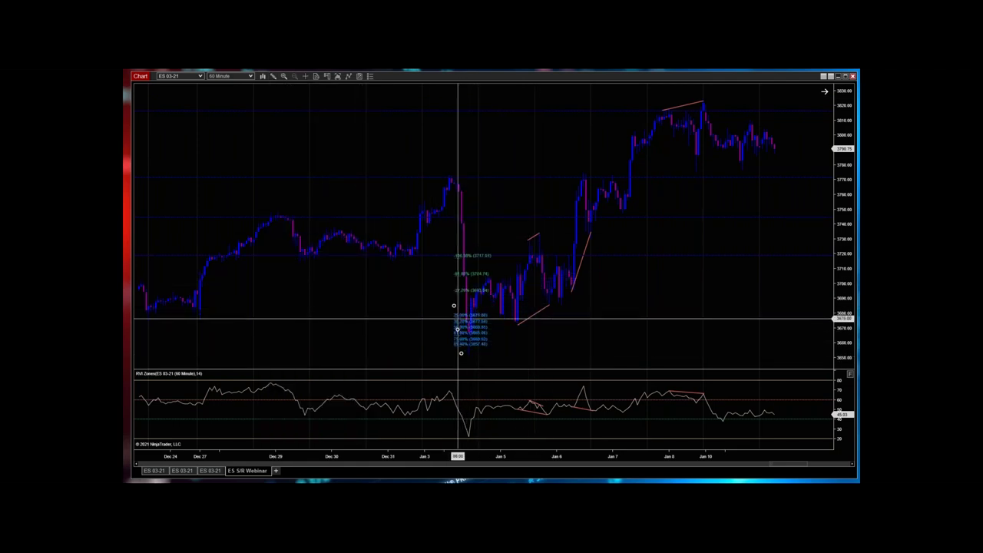
{"action": "key", "text": "Delete"}
- Draw a Fibonacci retracement from the January 4 low up to about 3705 to view its extension levels, and delete it
{"action": "left_click", "coordinate": [272, 77]}
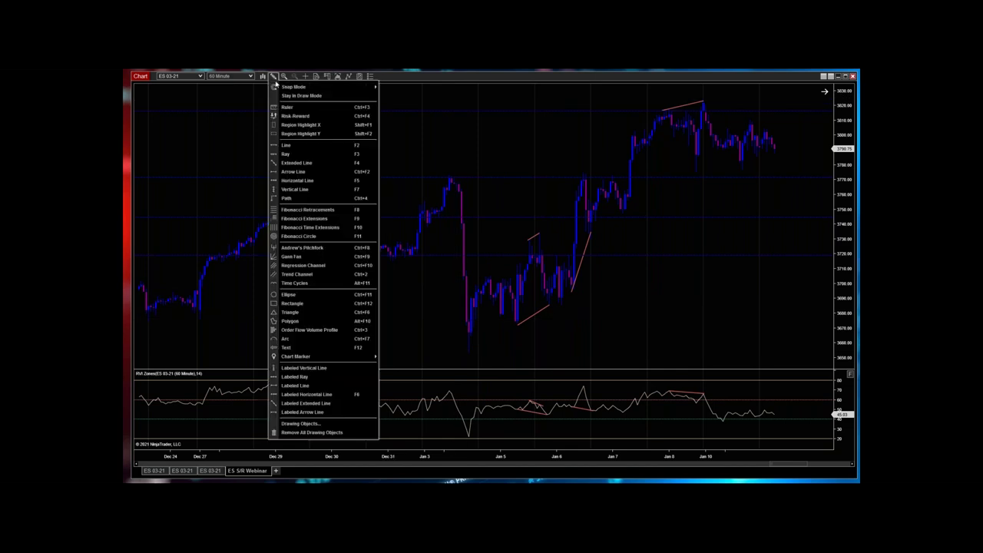
{"action": "left_click", "coordinate": [306, 210]}
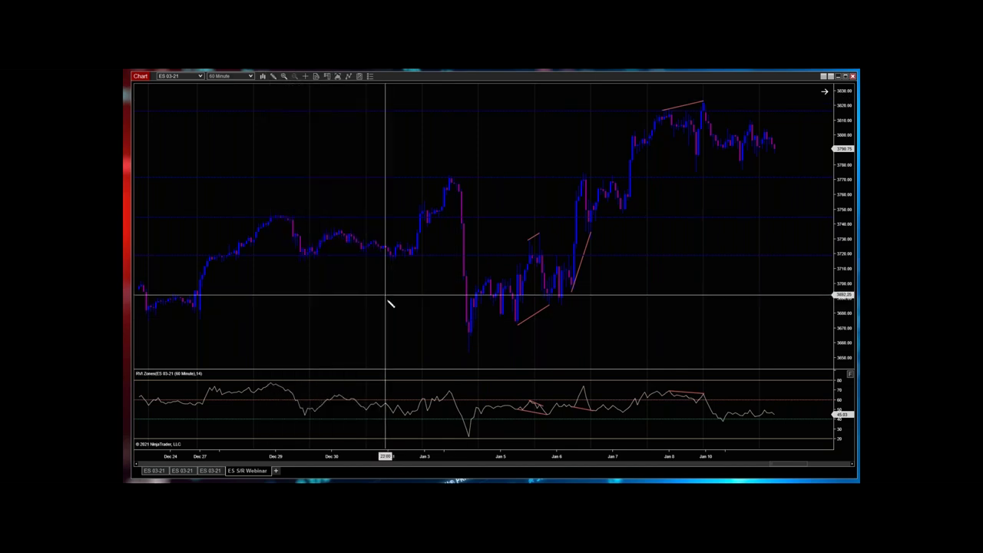
{"action": "left_click", "coordinate": [410, 355]}
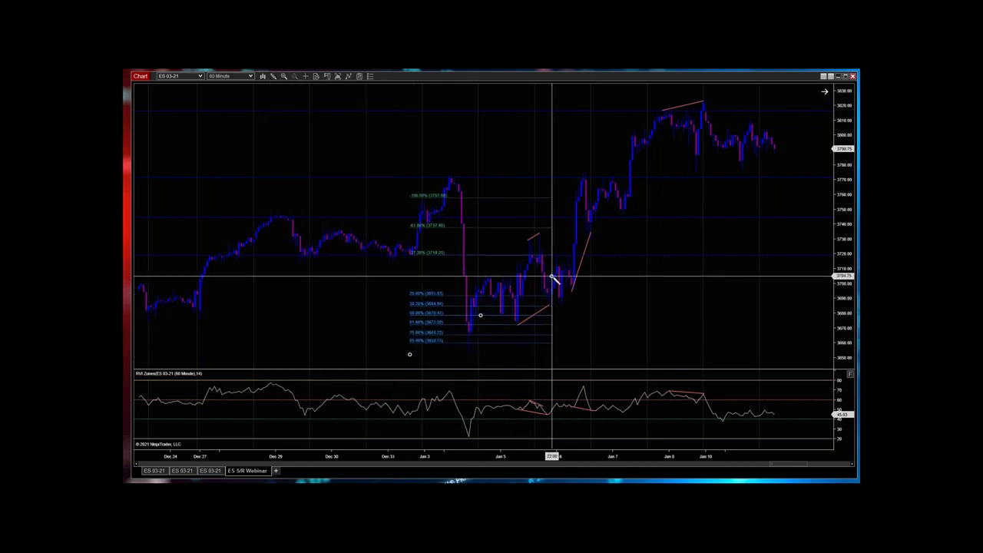
{"action": "left_click", "coordinate": [553, 276]}
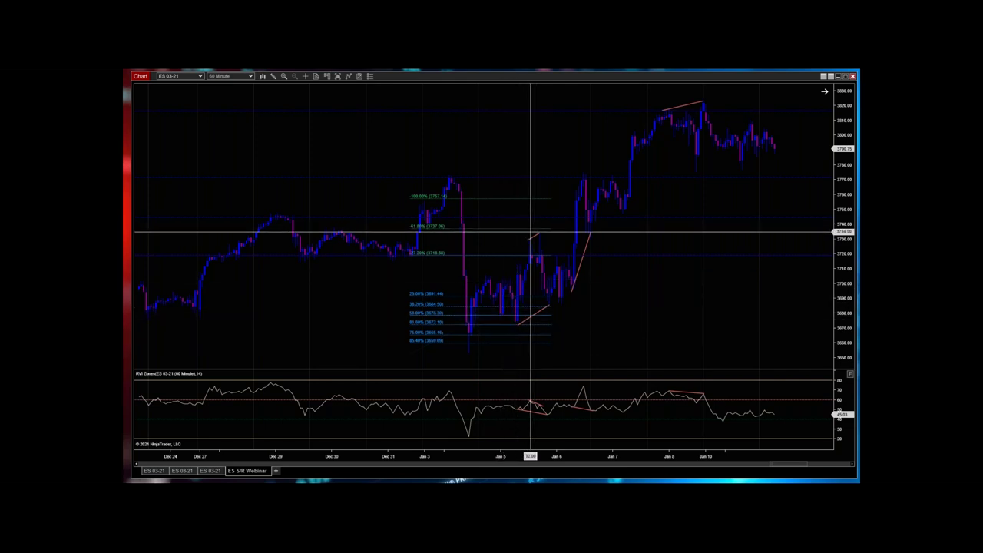
{"action": "left_click", "coordinate": [484, 323]}
{"action": "key", "text": "Delete"}
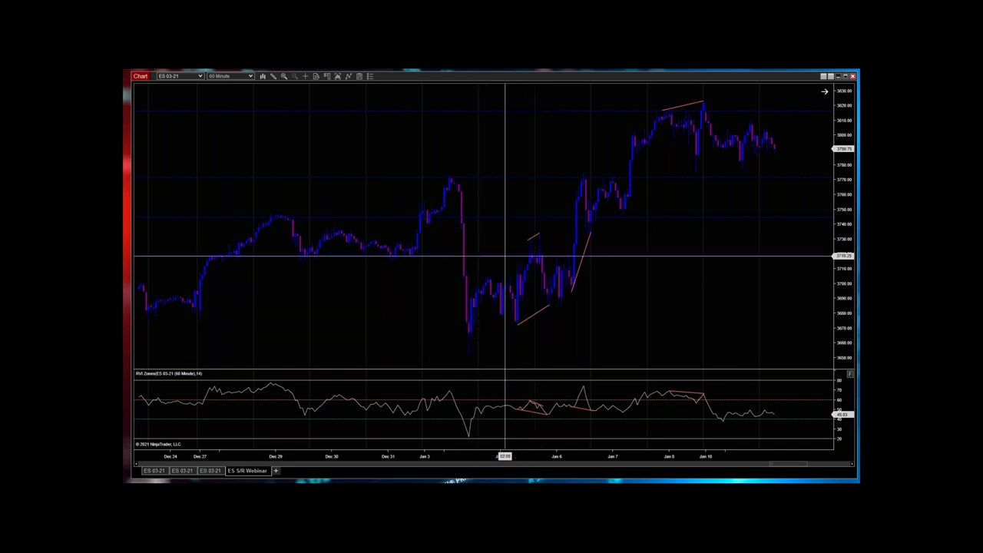
- Draw a Fibonacci retracement from the January 4 low up to the January 5 swing high at about 3734
{"action": "left_click_drag", "start_coordinate": [549, 197], "coordinate": [423, 219]}
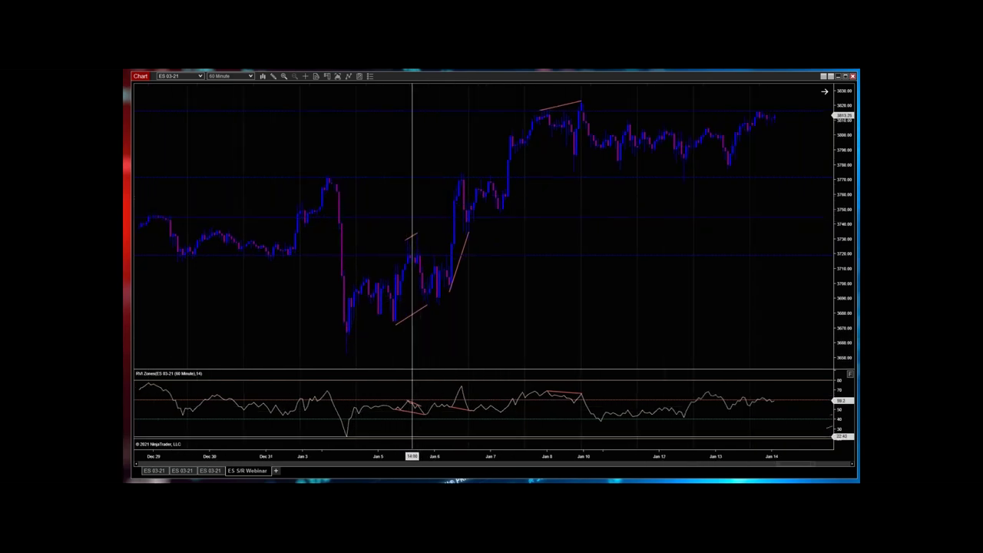
{"action": "left_click_drag", "start_coordinate": [418, 462], "coordinate": [530, 461]}
{"action": "left_click_drag", "start_coordinate": [685, 230], "coordinate": [620, 241]}
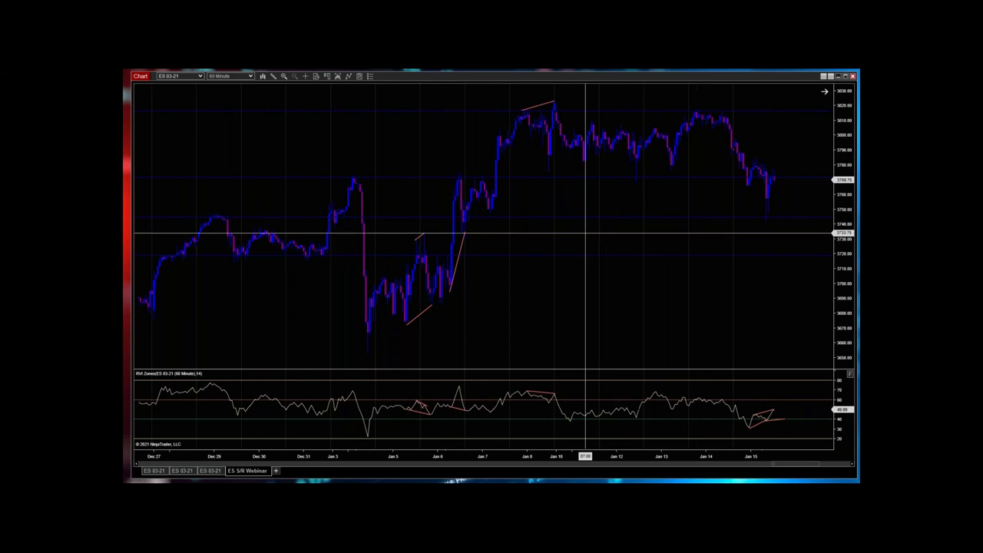
{"action": "left_click", "coordinate": [272, 76]}
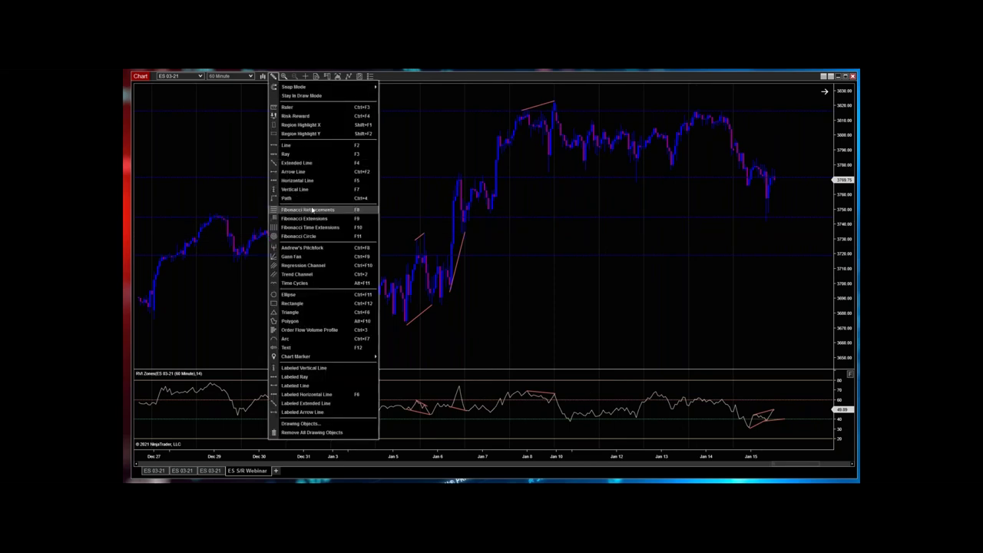
{"action": "left_click", "coordinate": [313, 209]}
{"action": "left_click", "coordinate": [356, 355]}
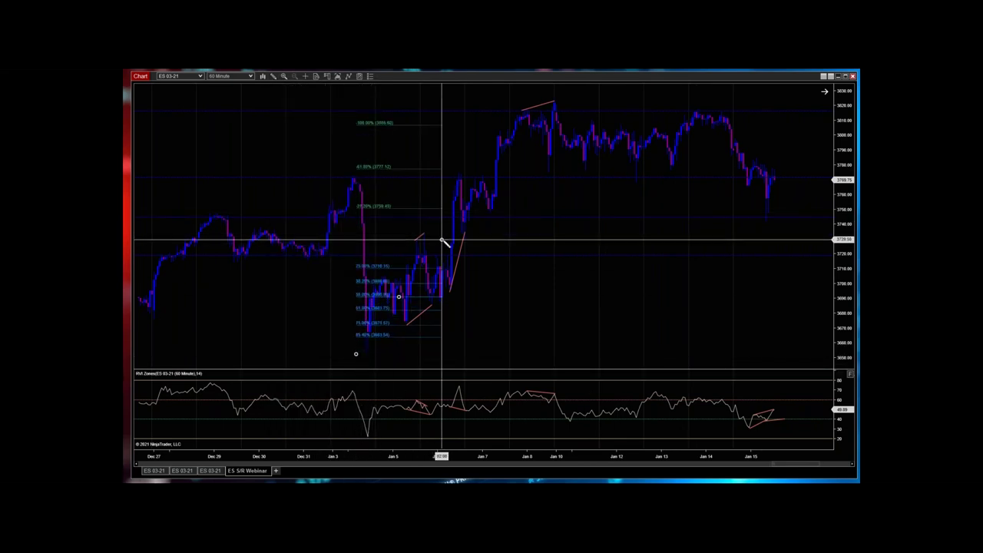
{"action": "left_click", "coordinate": [450, 232]}
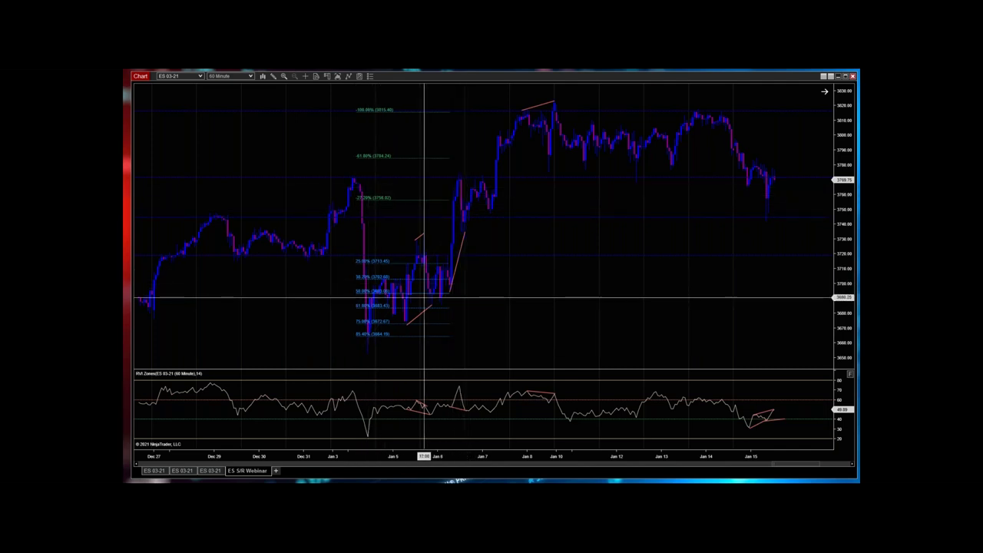
- Draw a second, larger Fibonacci retracement from the January 4 low up to about 3822 near January 20, and delete both retracements
{"action": "left_click_drag", "start_coordinate": [672, 311], "coordinate": [583, 317]}
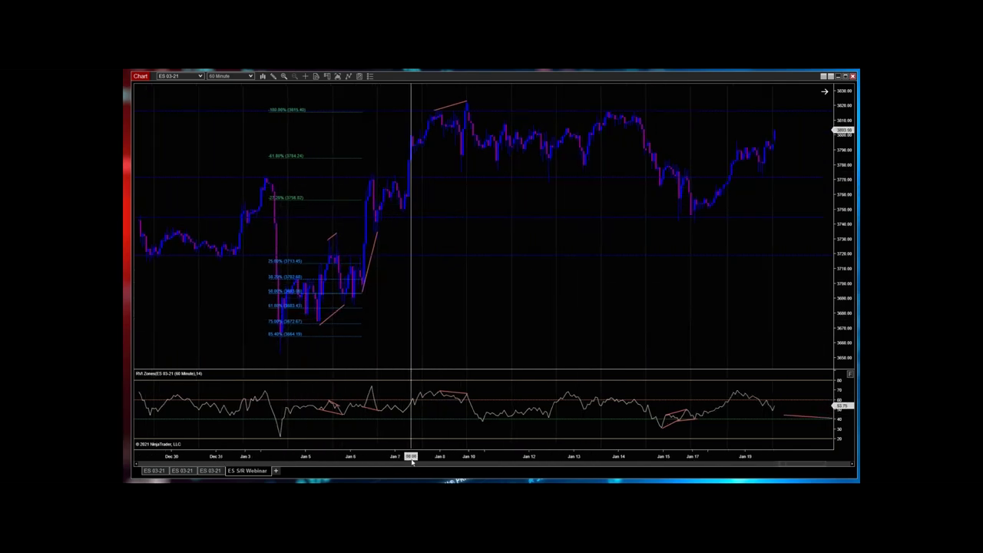
{"action": "left_click_drag", "start_coordinate": [412, 459], "coordinate": [473, 455]}
{"action": "left_click_drag", "start_coordinate": [660, 311], "coordinate": [581, 309]}
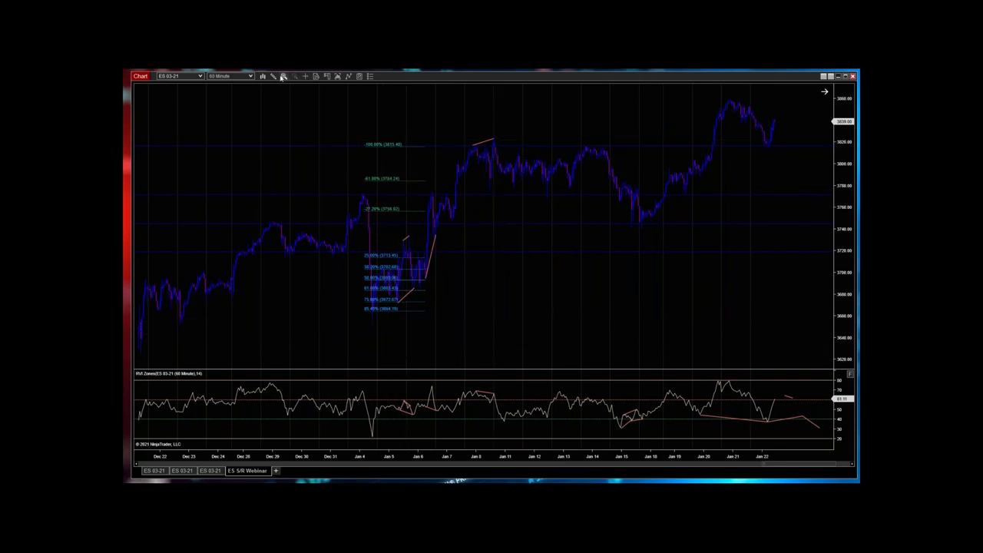
{"action": "left_click", "coordinate": [274, 76]}
{"action": "left_click", "coordinate": [314, 210]}
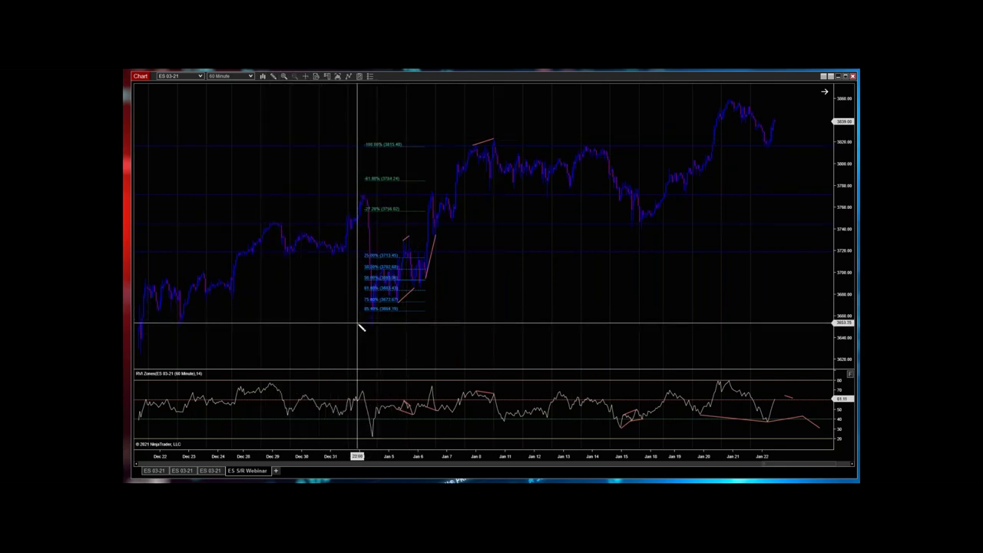
{"action": "left_click_drag", "start_coordinate": [679, 152], "coordinate": [713, 141]}
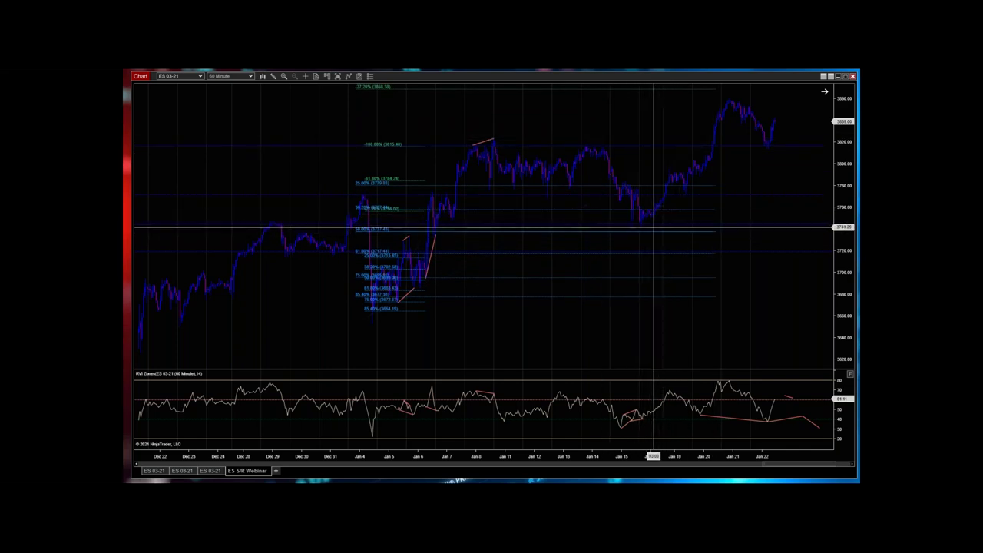
{"action": "key", "text": "Delete"}
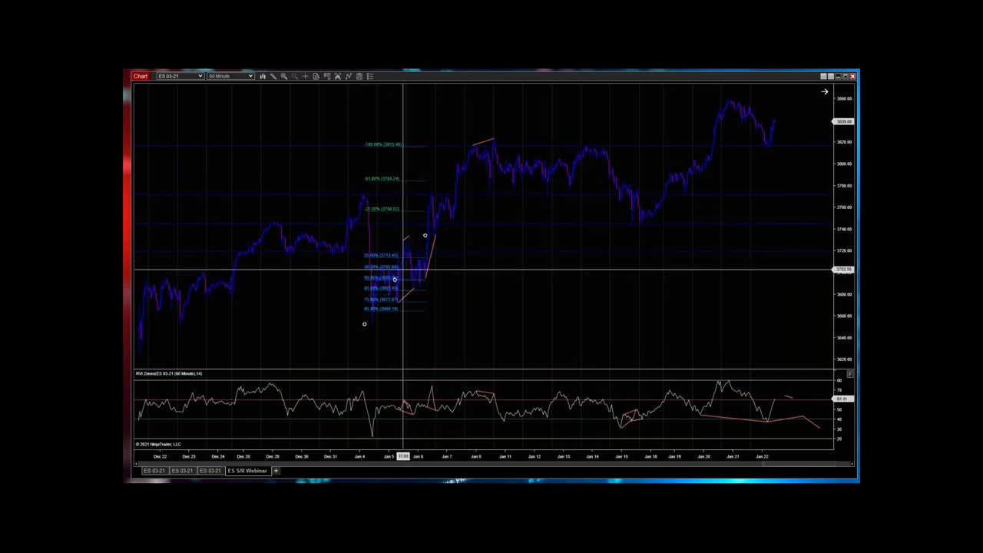
{"action": "key", "text": "Delete"}
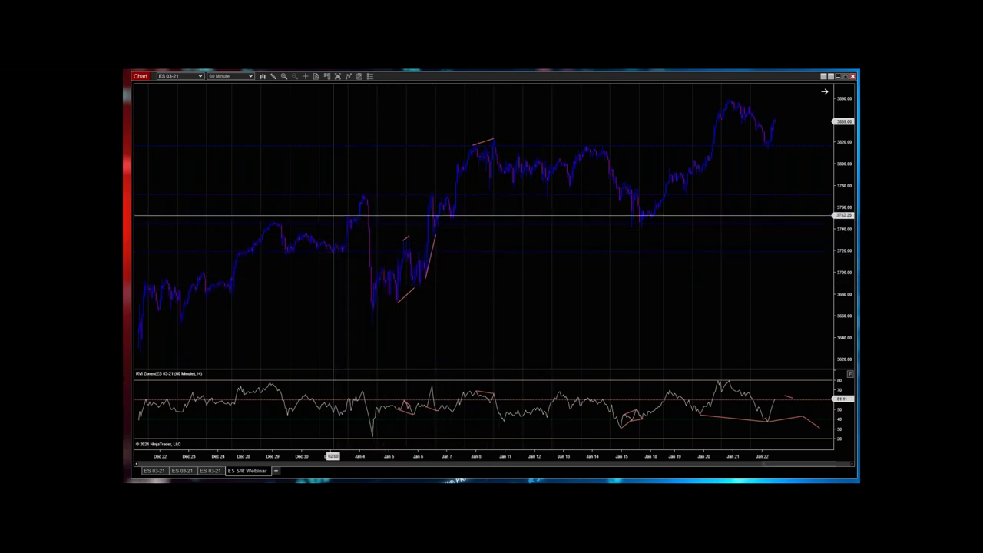
- Draw a wide Fibonacci retracement from the January 4 low across to January 22, and delete it after comparing its levels with price
{"action": "right_click", "coordinate": [280, 230]}
{"action": "left_click", "coordinate": [350, 245]}
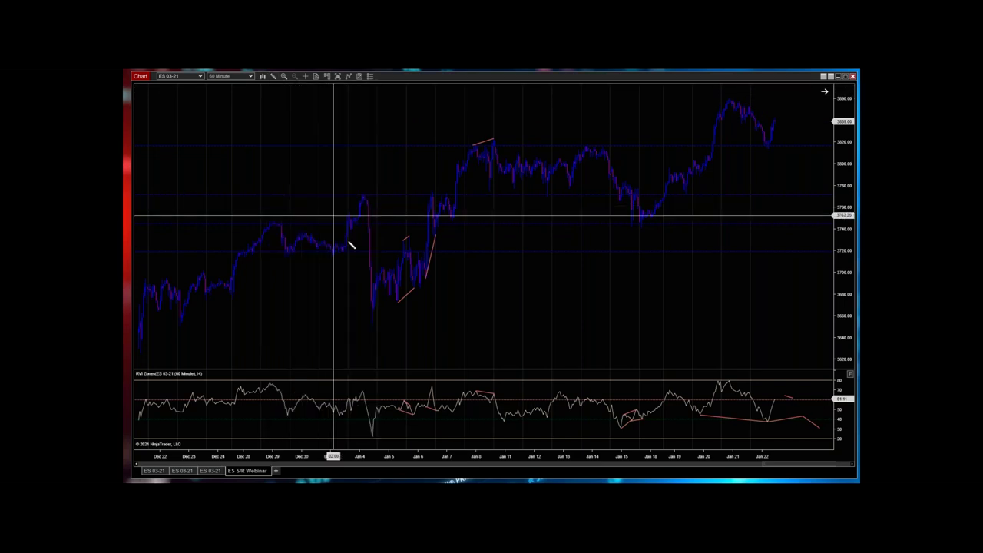
{"action": "left_click", "coordinate": [360, 325]}
{"action": "left_click", "coordinate": [757, 138]}
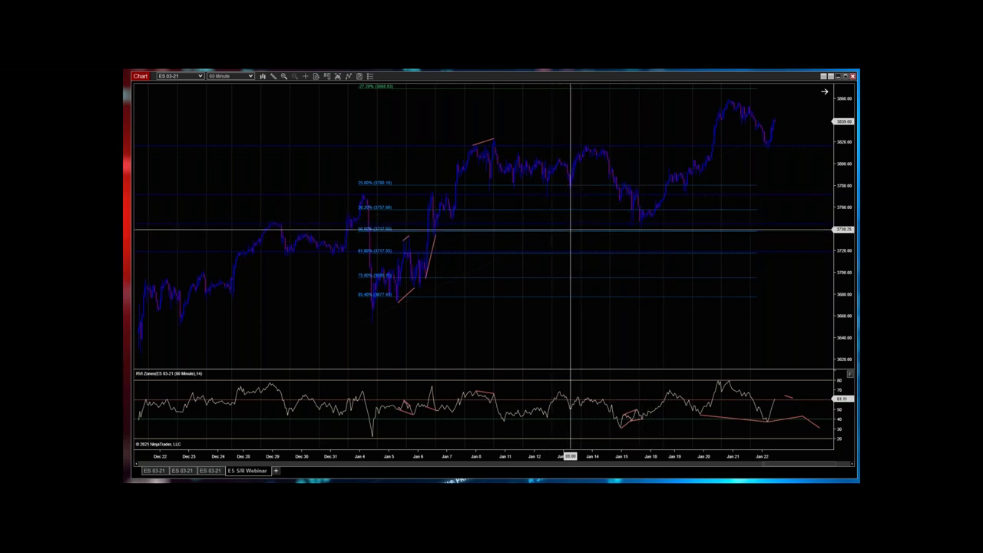
{"action": "key", "text": "Delete"}
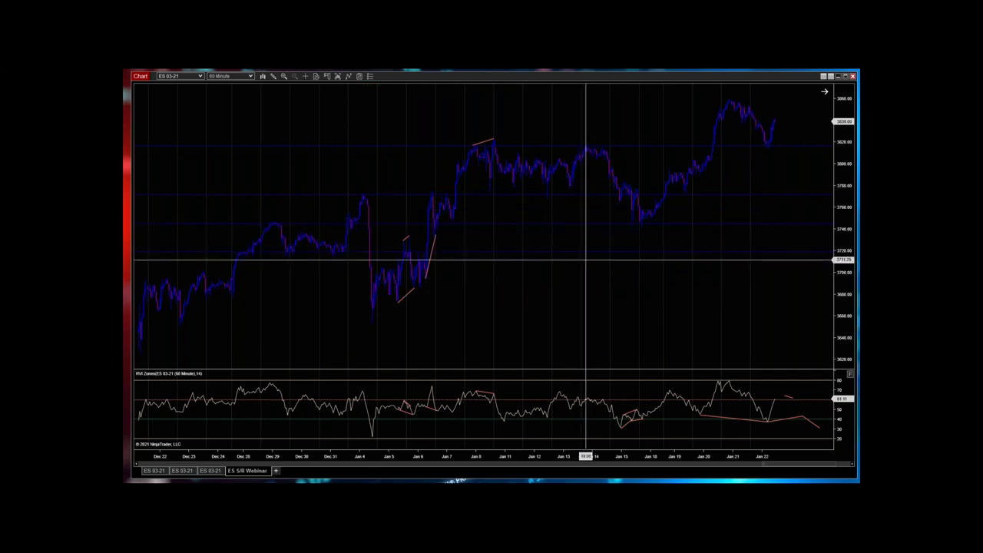
- Enlarge the RVI Zones indicator area to more than half of the chart height
{"action": "left_click_drag", "start_coordinate": [564, 370], "coordinate": [567, 280]}
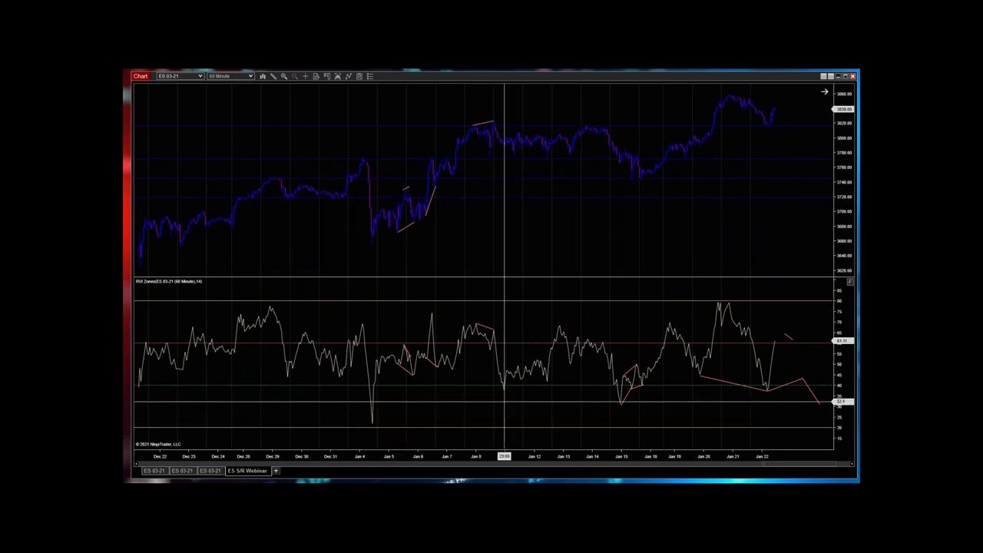
{"action": "left_click_drag", "start_coordinate": [512, 276], "coordinate": [508, 227]}
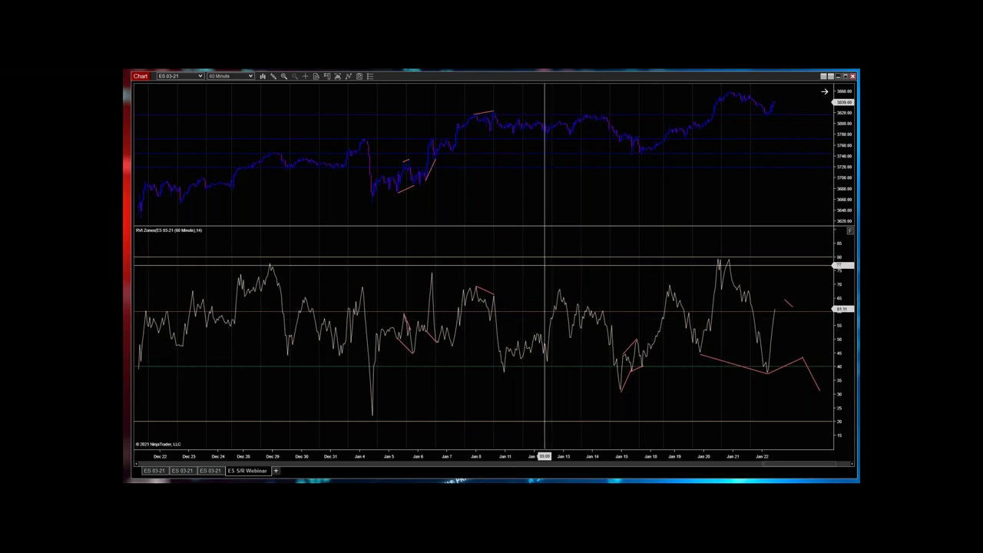
- Compress the chart's time axis to show history back to early November, and reduce the RVI Zones area to under half the chart height
{"action": "left_click_drag", "start_coordinate": [425, 456], "coordinate": [491, 457]}
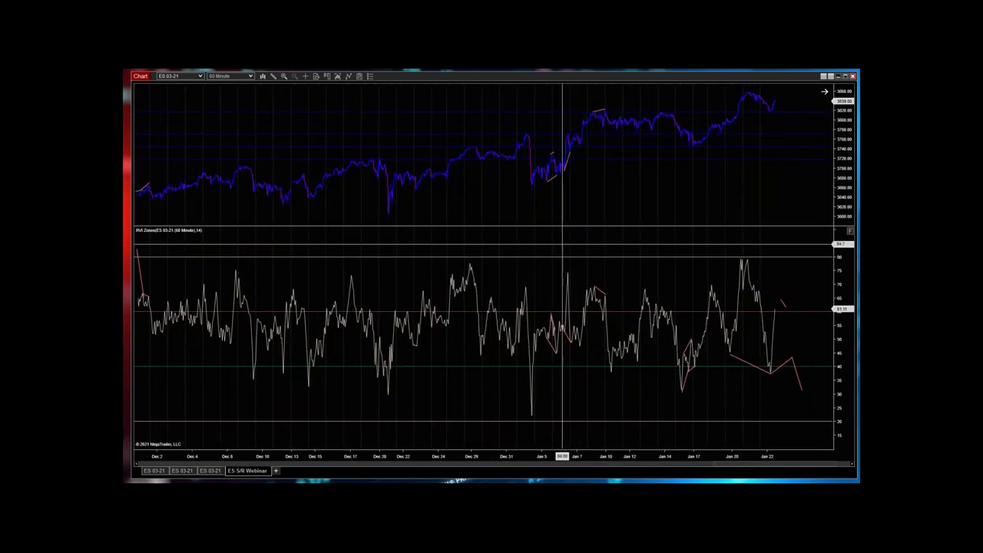
{"action": "left_click_drag", "start_coordinate": [565, 228], "coordinate": [565, 280]}
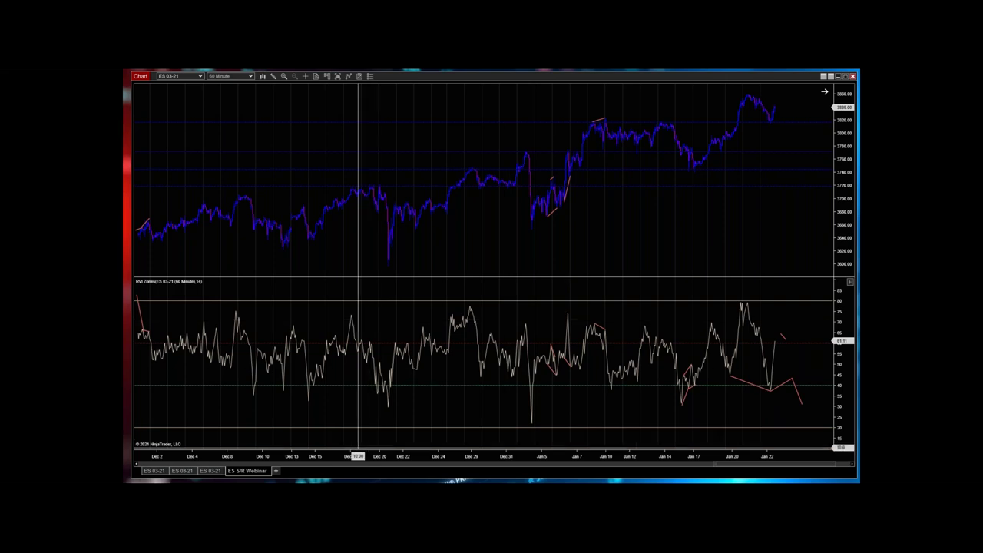
{"action": "left_click_drag", "start_coordinate": [359, 458], "coordinate": [418, 458]}
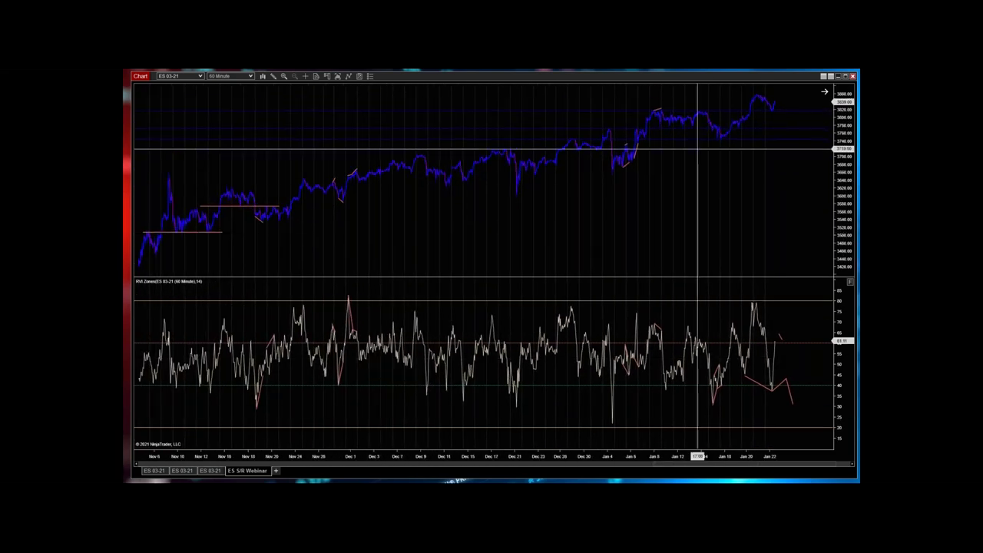
- Draw a rectangle over the RVI Zones indicator from 40 to about 78, spanning November to about January 20, and delete it
{"action": "left_click", "coordinate": [273, 77]}
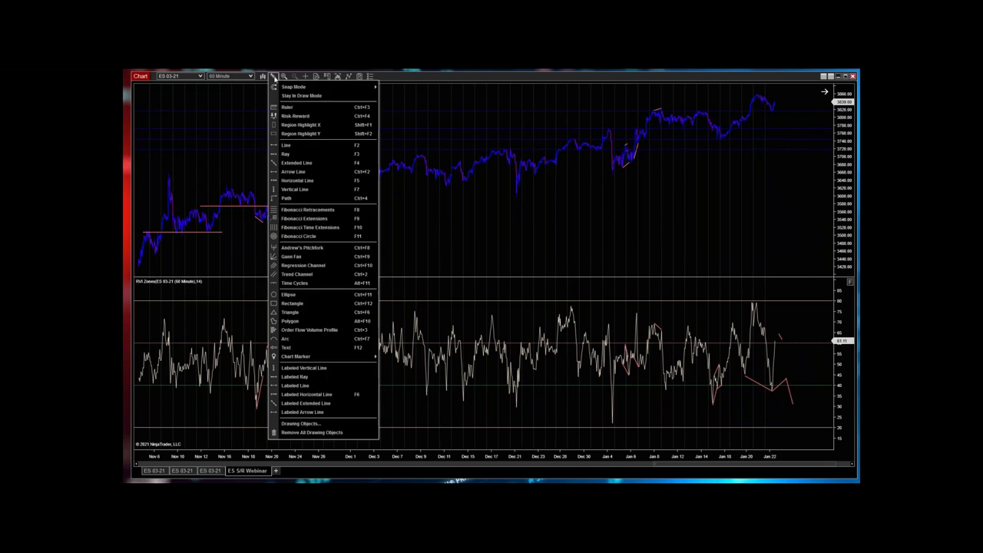
{"action": "left_click", "coordinate": [313, 303]}
{"action": "left_click_drag", "start_coordinate": [261, 457], "coordinate": [465, 459]}
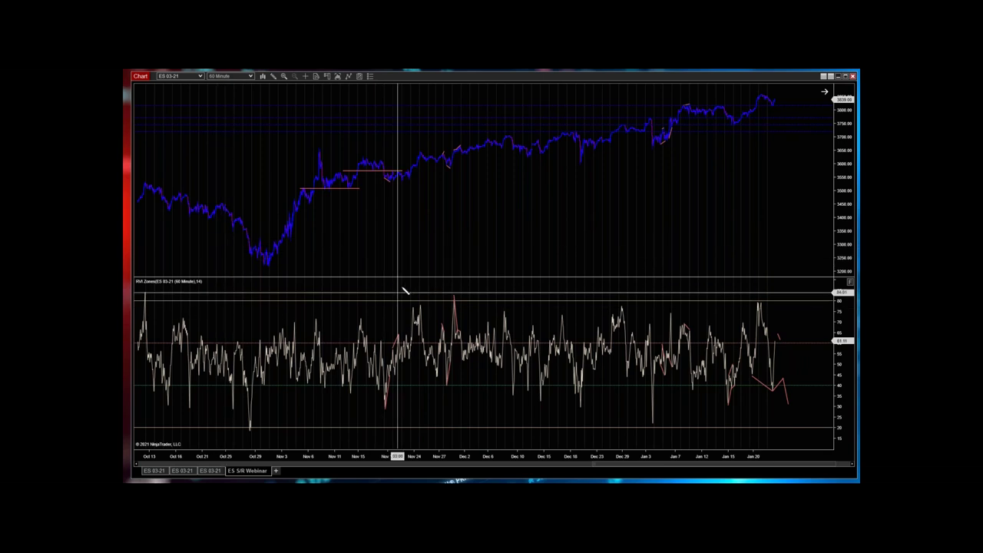
{"action": "left_click_drag", "start_coordinate": [374, 457], "coordinate": [330, 456]}
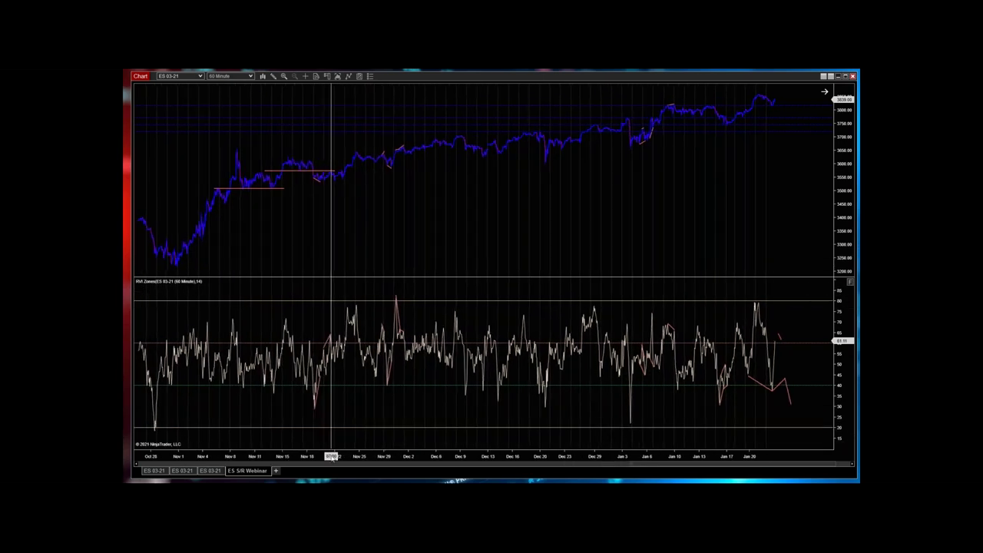
{"action": "mouse_move", "coordinate": [162, 384]}
{"action": "left_mouse_down"}
{"action": "mouse_move", "coordinate": [235, 384]}
{"action": "mouse_move", "coordinate": [637, 307]}
{"action": "mouse_move", "coordinate": [765, 304]}
{"action": "left_mouse_up"}
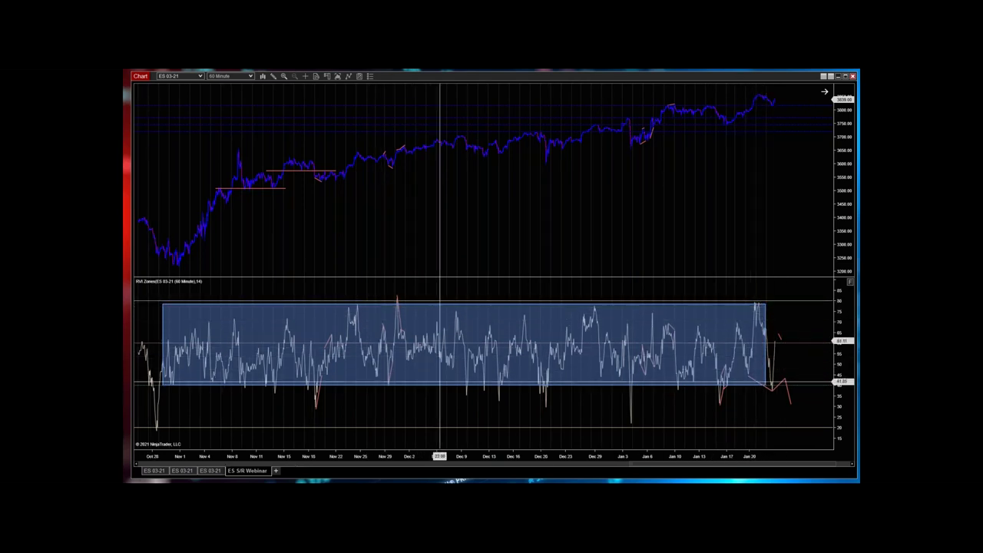
{"action": "left_click_drag", "start_coordinate": [560, 456], "coordinate": [502, 456]}
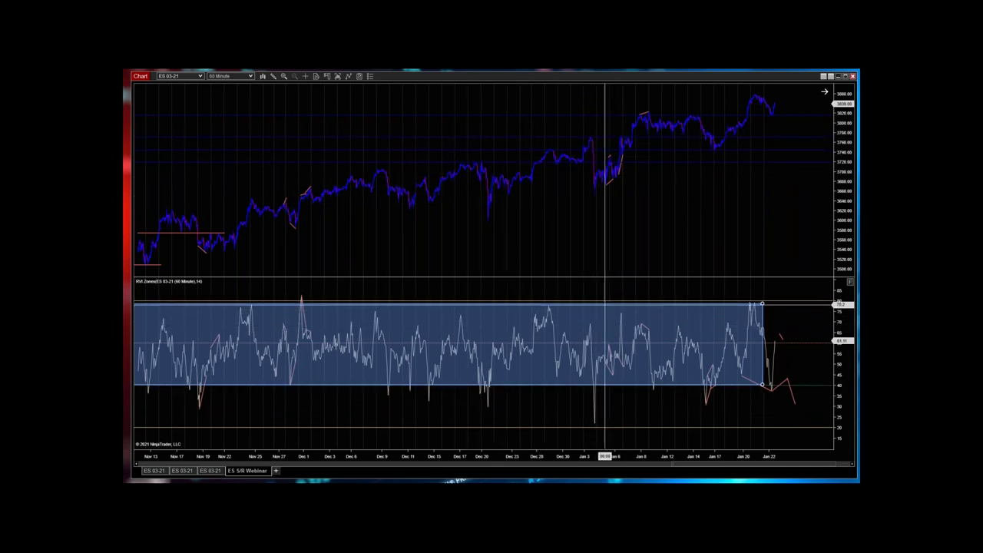
{"action": "key", "text": "Delete"}
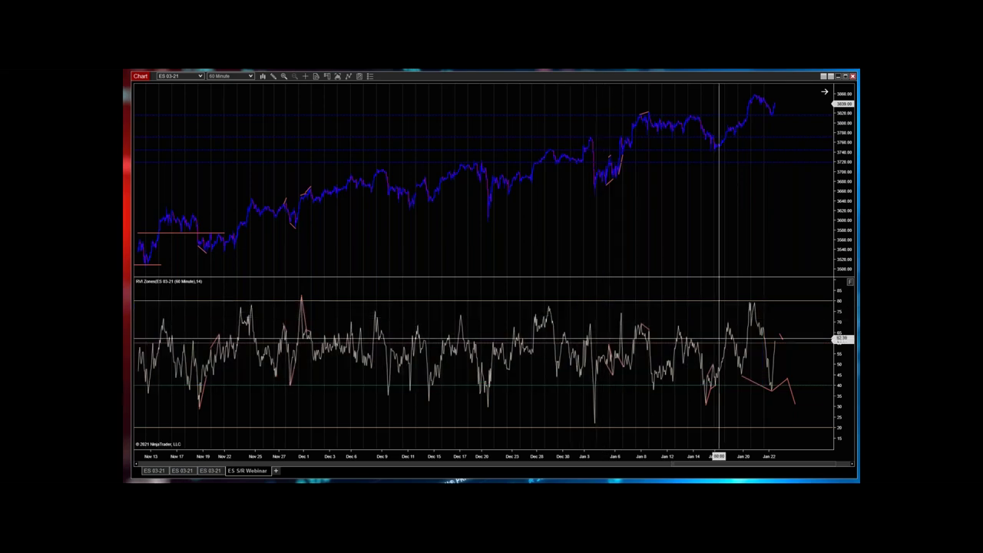
- Examine price against the RVI Zones divergence lines across mid and late January, advancing the chart as far as January 28 and back
{"action": "left_click_drag", "start_coordinate": [759, 459], "coordinate": [514, 481]}
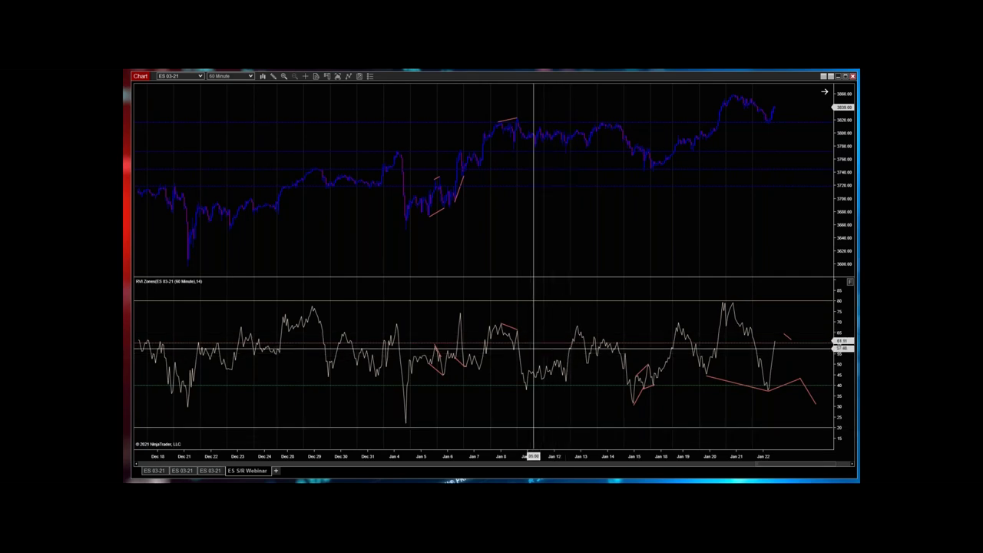
{"action": "left_click_drag", "start_coordinate": [327, 465], "coordinate": [389, 459]}
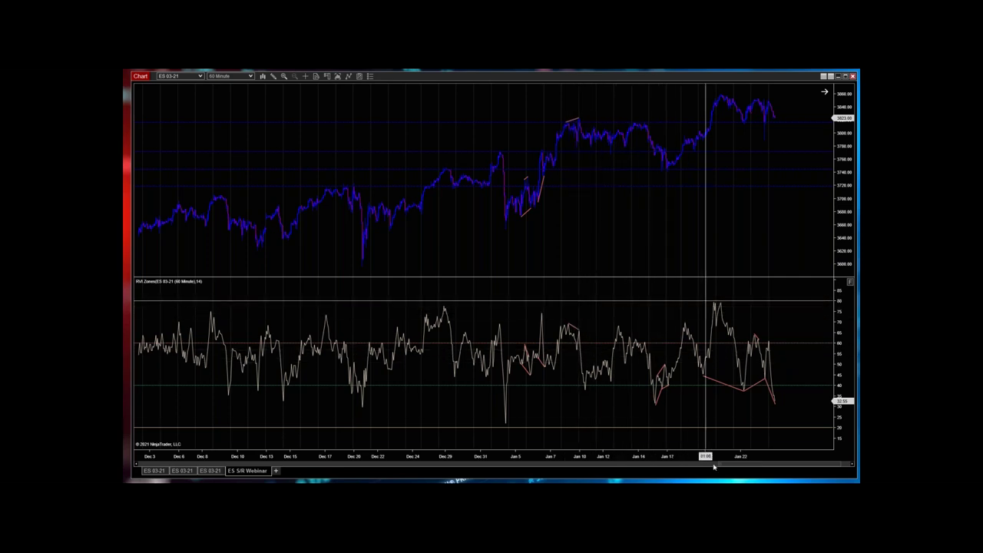
{"action": "left_click_drag", "start_coordinate": [725, 457], "coordinate": [487, 458]}
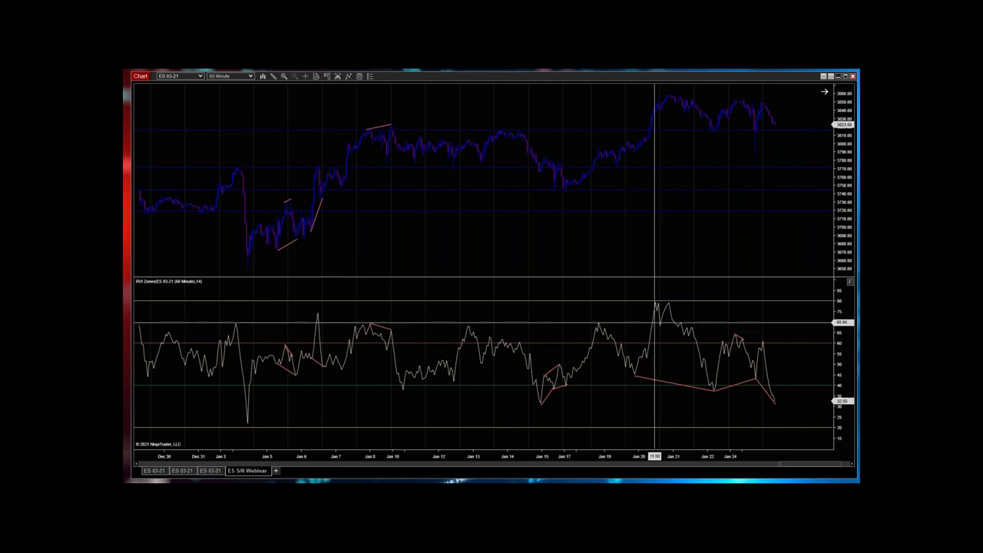
{"action": "left_click_drag", "start_coordinate": [751, 233], "coordinate": [658, 248]}
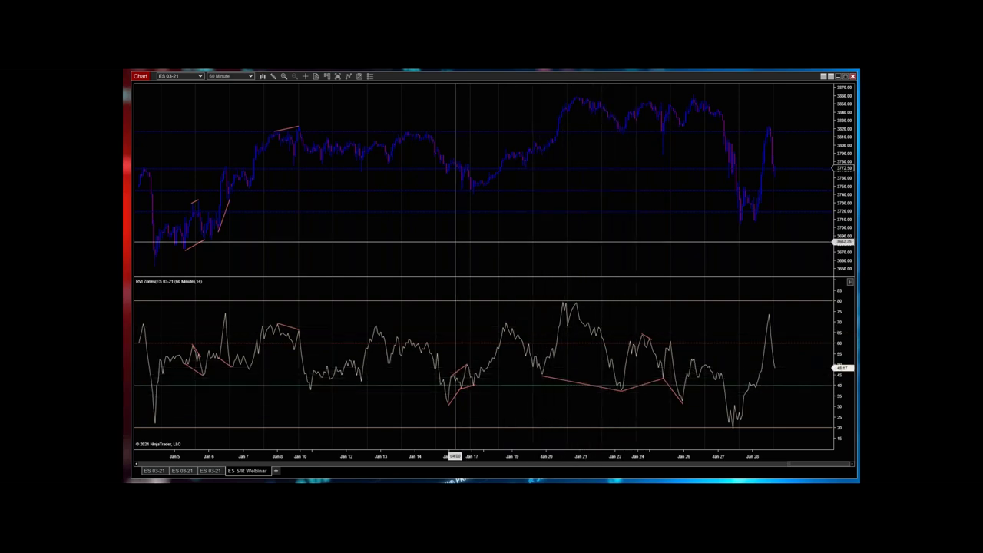
{"action": "scroll", "coordinate": [401, 234], "scroll_direction": "up", "scroll_amount": 2}
{"action": "left_click_drag", "start_coordinate": [404, 233], "coordinate": [476, 246]}
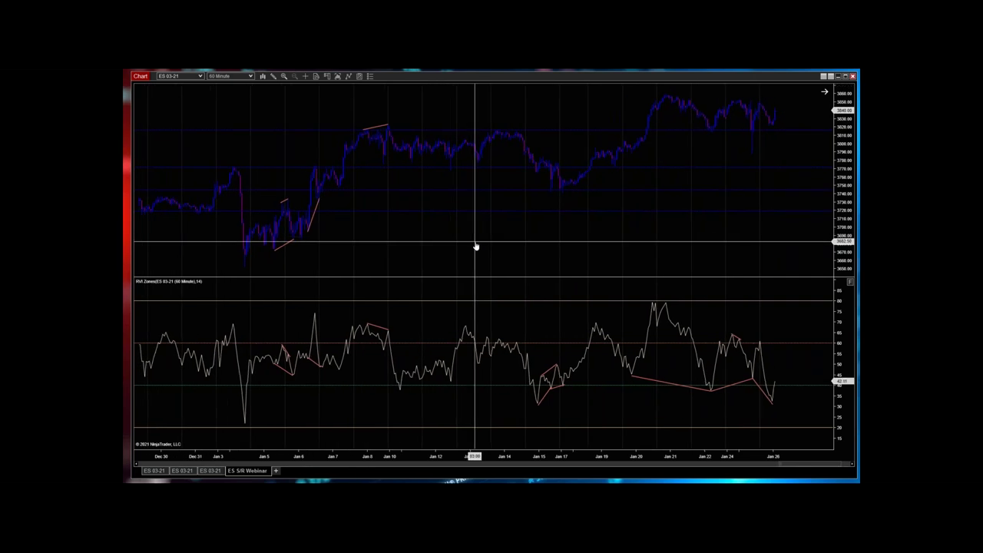
{"action": "left_click_drag", "start_coordinate": [476, 245], "coordinate": [438, 255]}
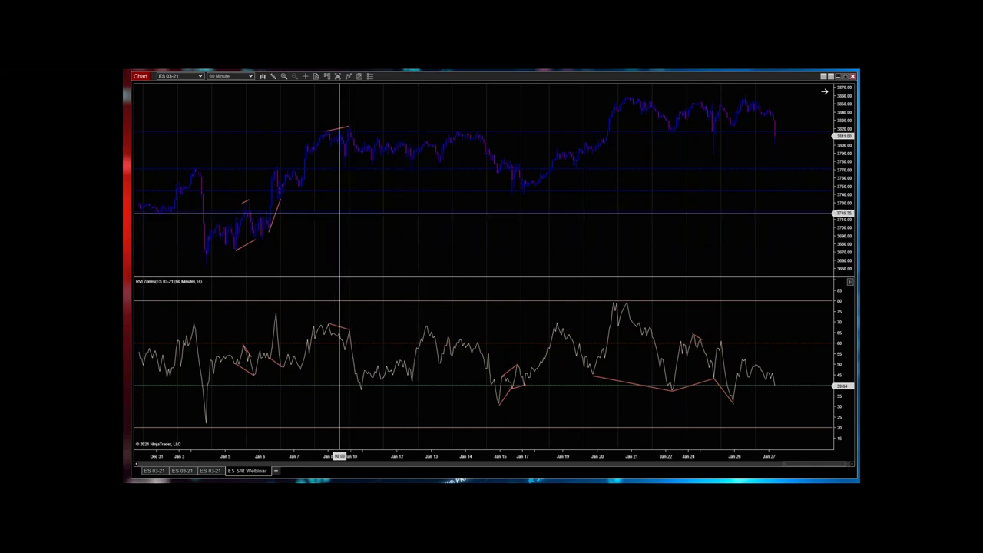
{"action": "left_click_drag", "start_coordinate": [330, 178], "coordinate": [423, 166]}
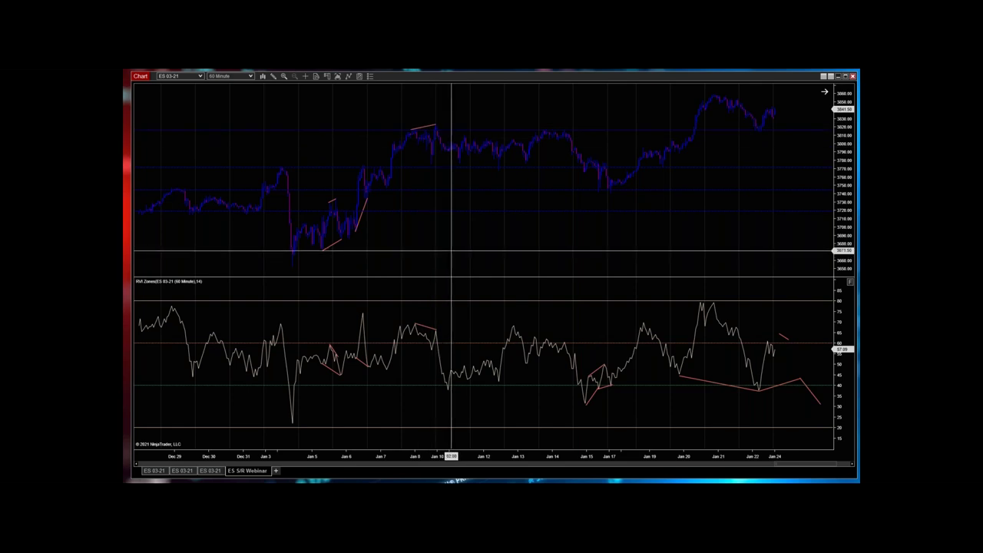
{"action": "scroll", "coordinate": [451, 251], "scroll_direction": "left", "scroll_amount": 3}
{"action": "left_click_drag", "start_coordinate": [431, 209], "coordinate": [500, 317]}
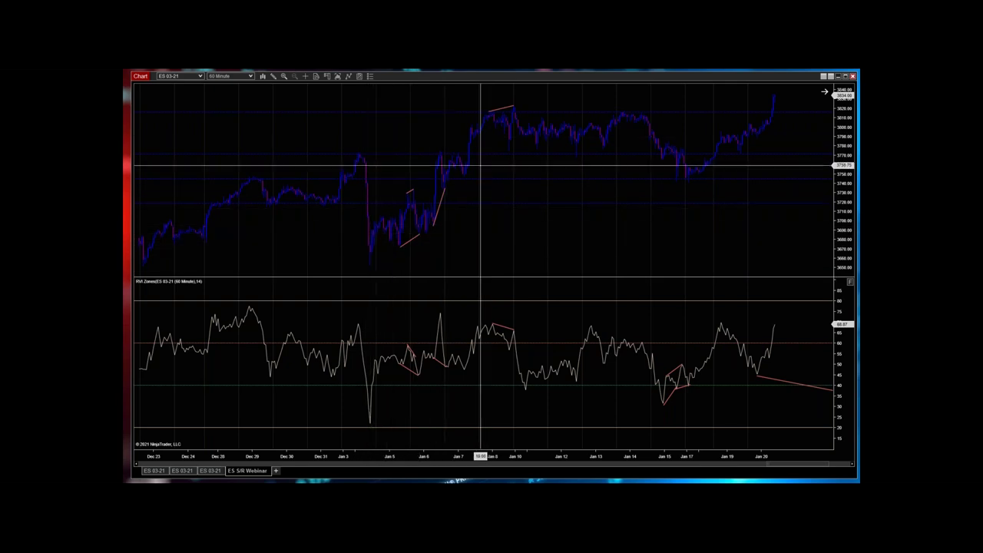
- Examine the marked divergences between price and RVI Zones around January 5 to January 10 at closer range
{"action": "left_click_drag", "start_coordinate": [494, 457], "coordinate": [527, 457]}
{"action": "scroll", "coordinate": [494, 241], "scroll_direction": "up", "scroll_amount": 5}
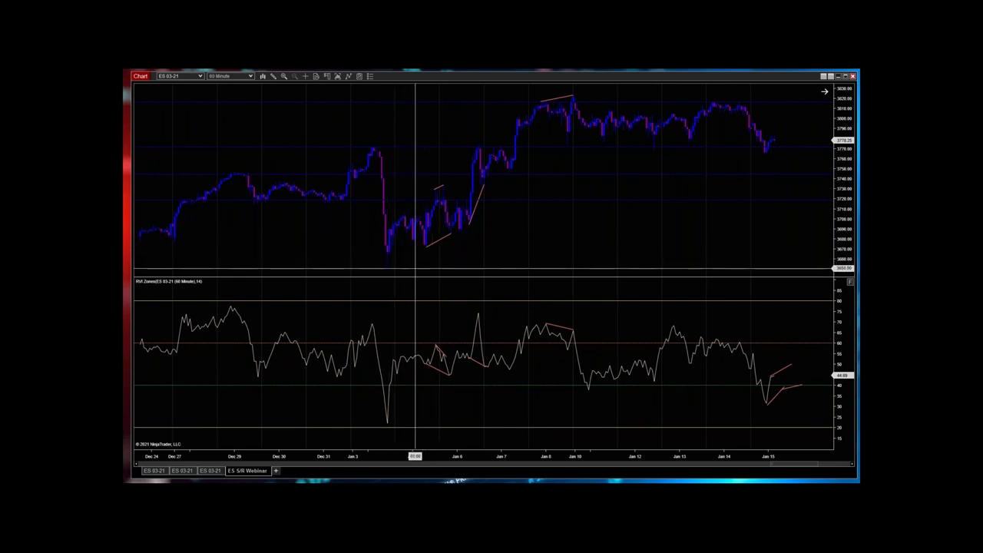
{"action": "scroll", "coordinate": [307, 458], "scroll_direction": "up", "scroll_amount": 1}
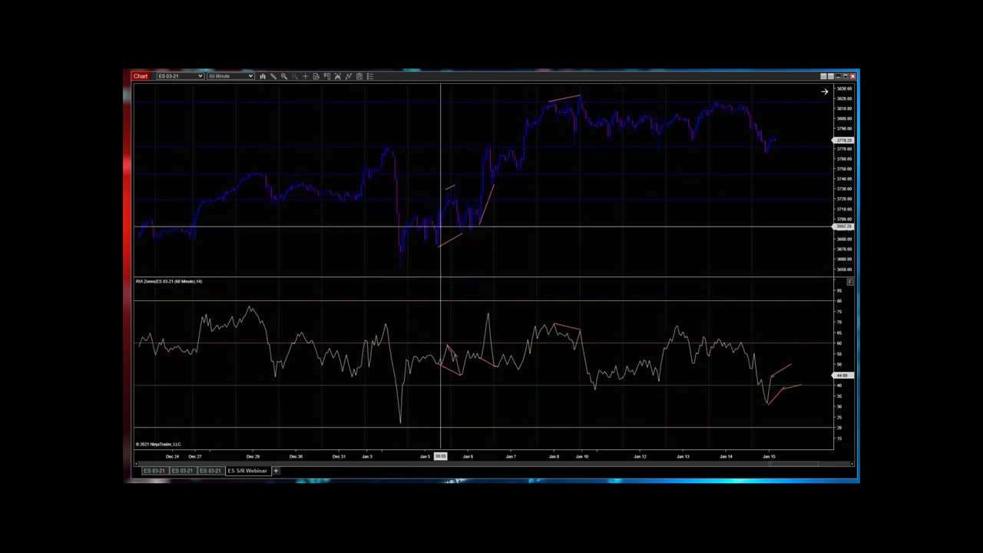
{"action": "scroll", "coordinate": [377, 458], "scroll_direction": "down", "scroll_amount": 1}
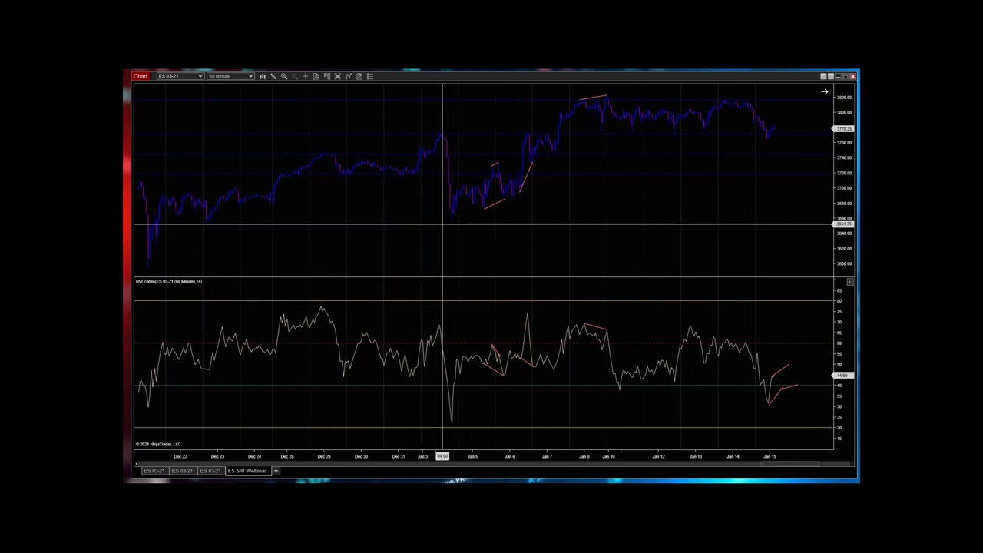
{"action": "scroll", "coordinate": [464, 458], "scroll_direction": "down", "scroll_amount": 1}
{"action": "scroll", "coordinate": [464, 458], "scroll_direction": "up", "scroll_amount": 1}
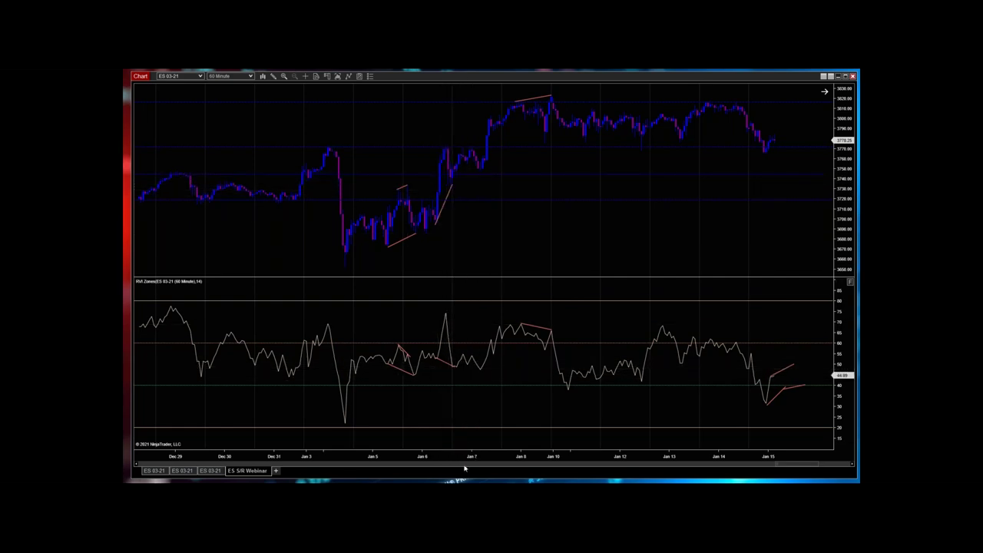
{"action": "left_click_drag", "start_coordinate": [463, 457], "coordinate": [417, 459]}
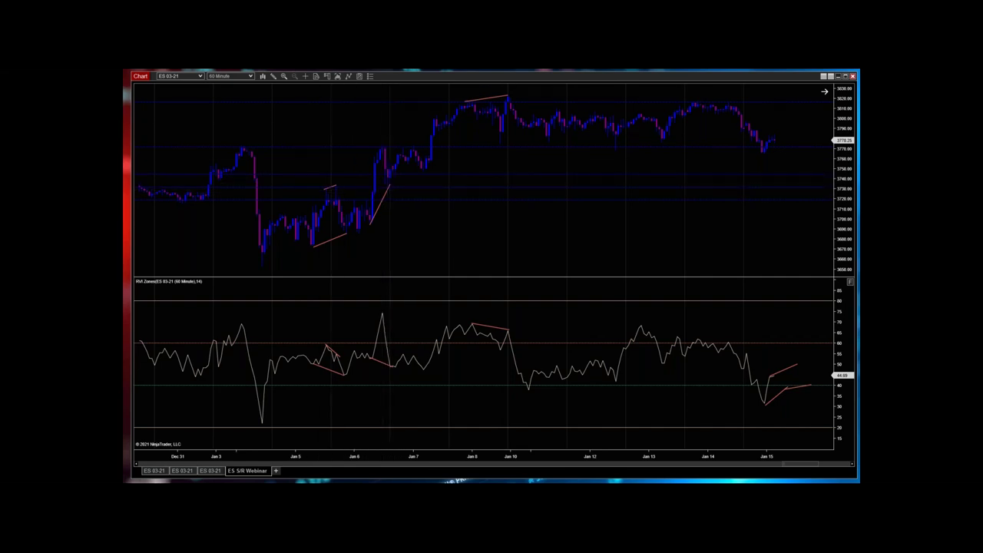
- Draw a Fibonacci retracement from the January 6 low at about 3686 up to about 3775 on January 7, and delete it
{"action": "left_click", "coordinate": [273, 76]}
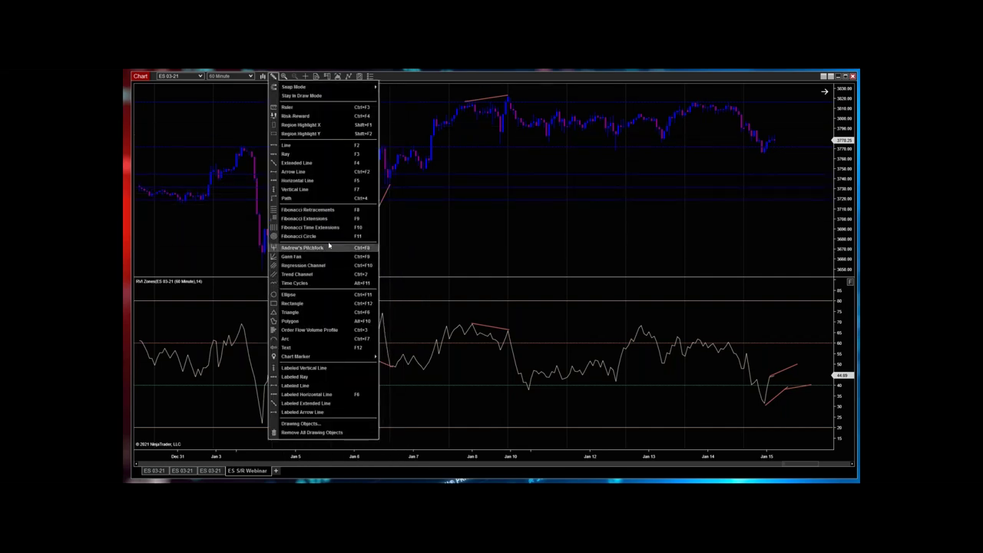
{"action": "left_click", "coordinate": [313, 213]}
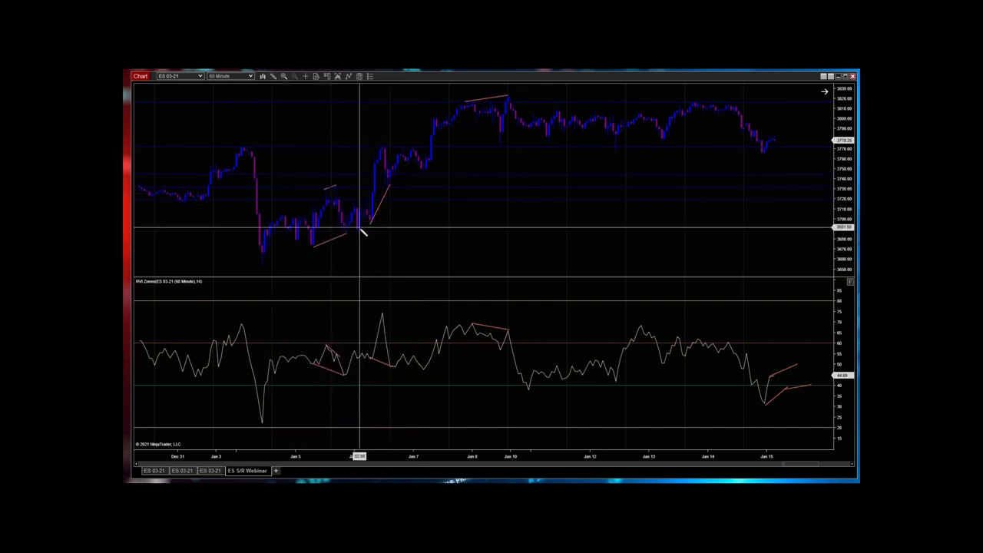
{"action": "left_click", "coordinate": [356, 238]}
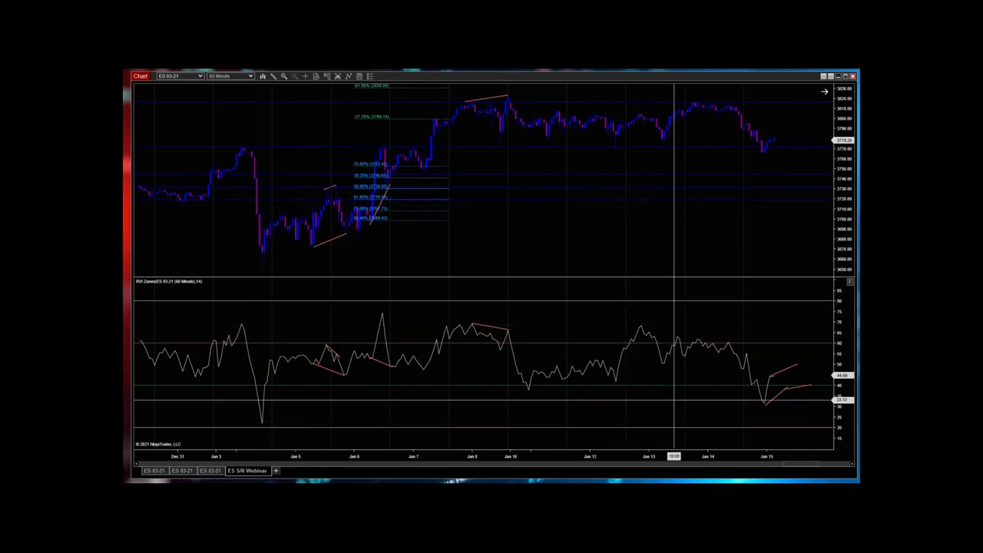
{"action": "left_click", "coordinate": [409, 187]}
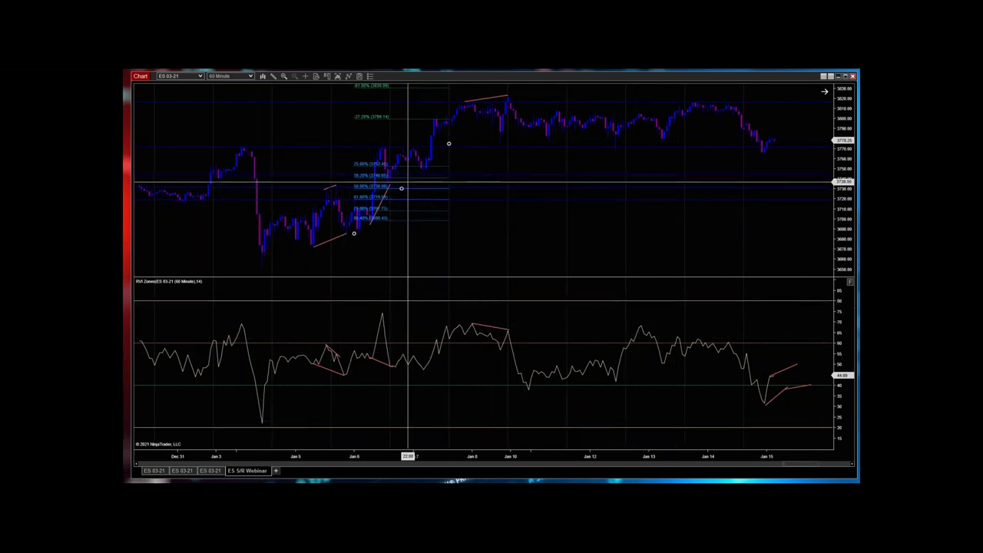
{"action": "key", "text": "Delete"}
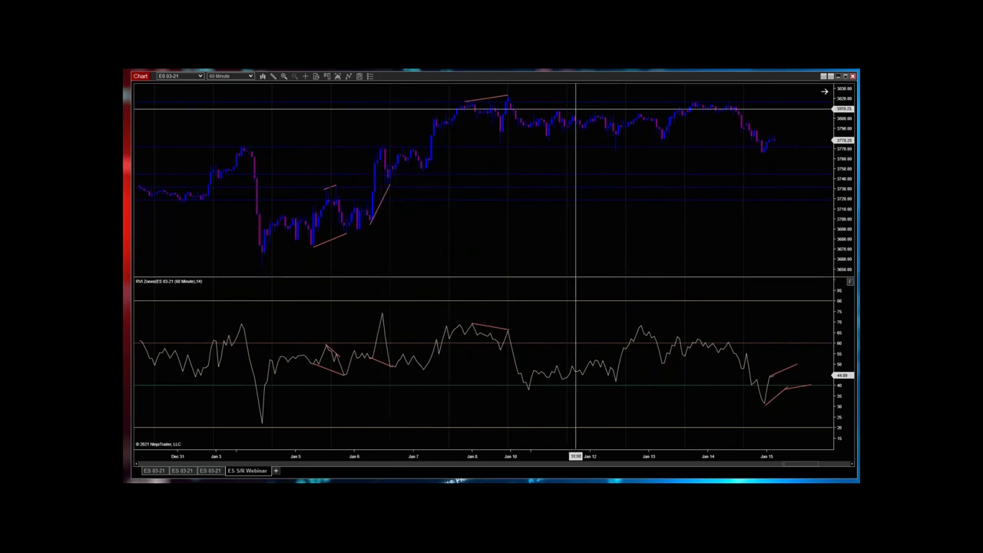
- Minimize the chart window and move the slide show on to the 10-minute ES chart example
{"action": "left_click", "coordinate": [839, 78]}
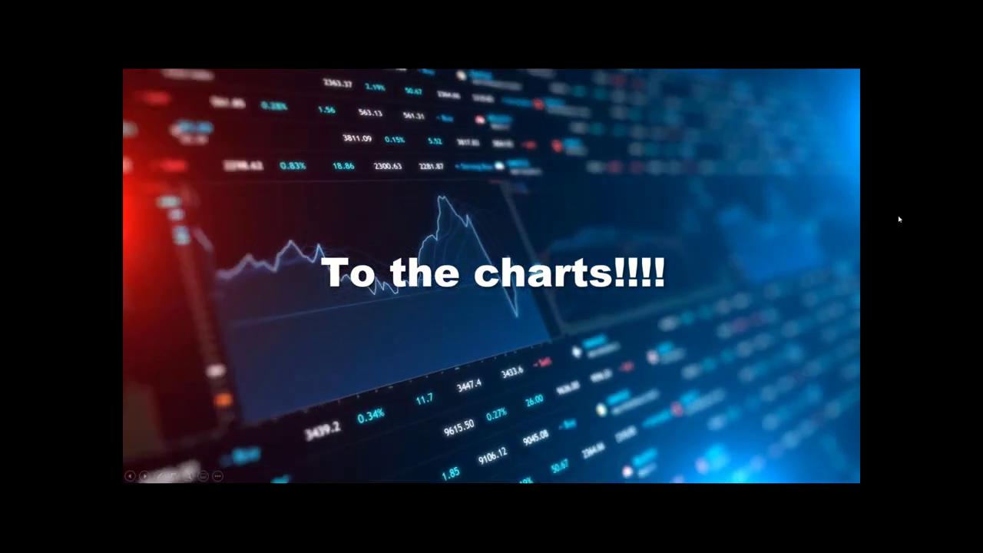
{"action": "key", "text": "alt+Tab"}
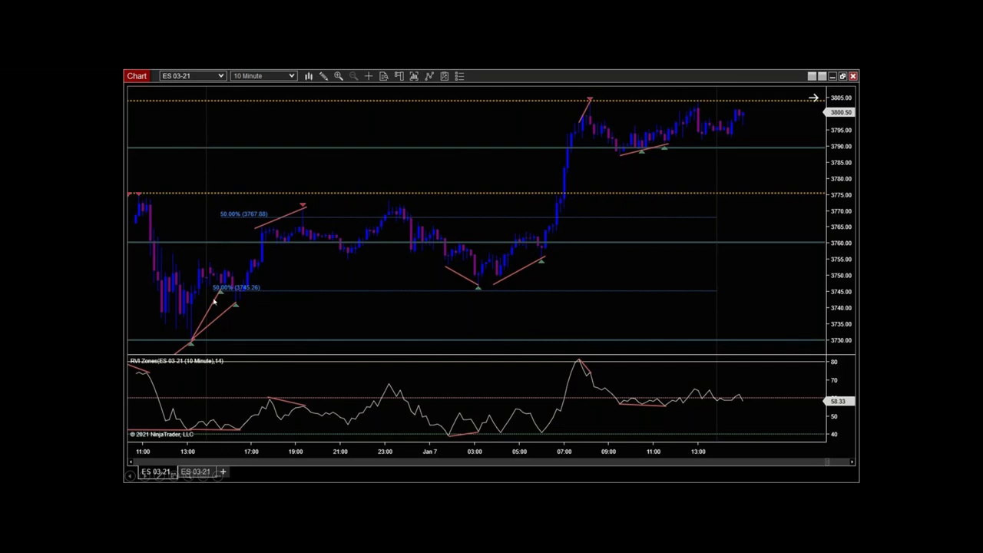
{"action": "right_click", "coordinate": [199, 178]}
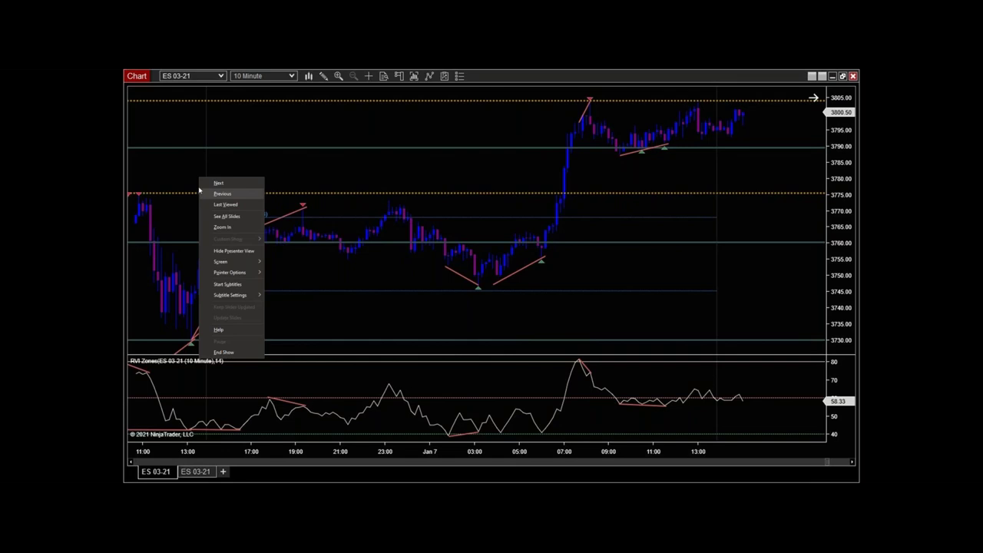
{"action": "left_click", "coordinate": [82, 135]}
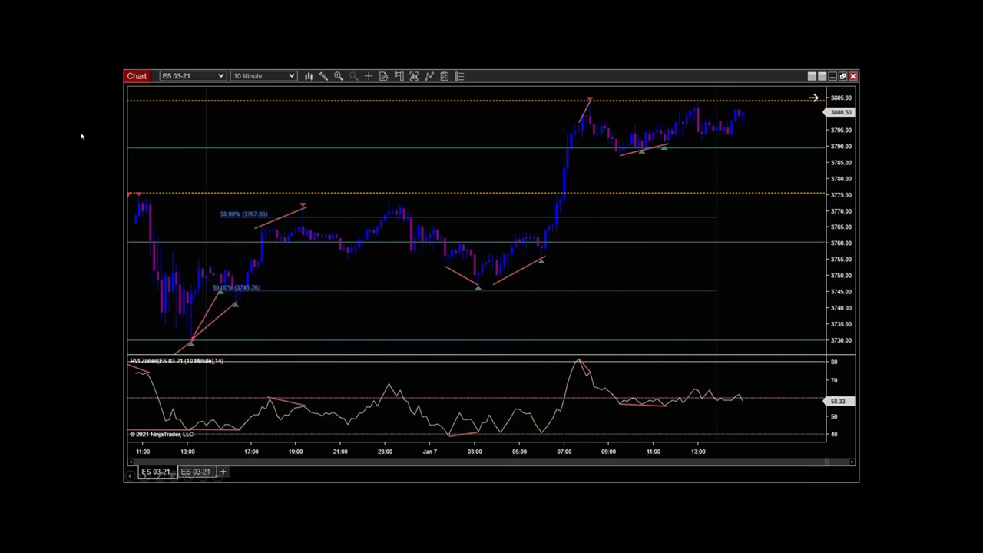
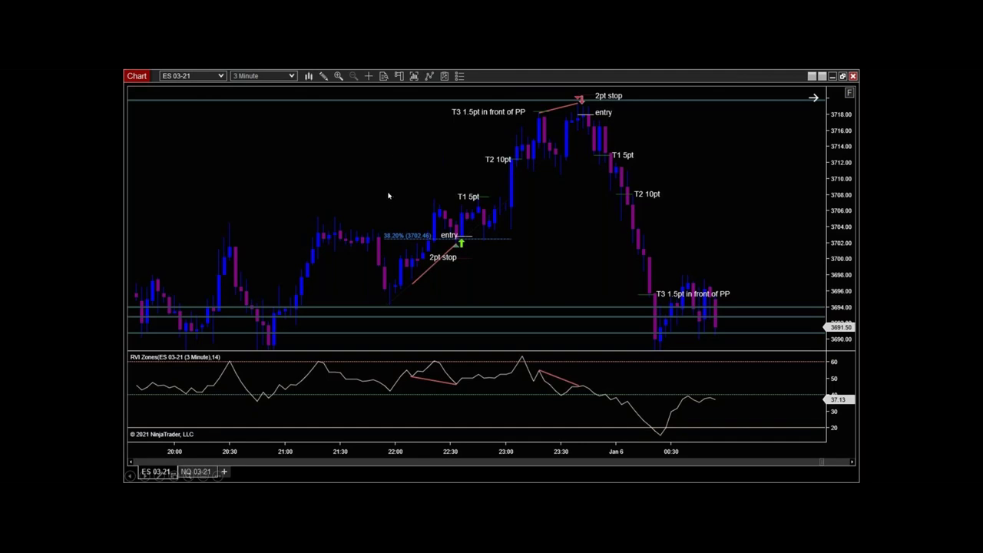
- Advance the slide show past the trade examples to the In Depth Course slide, and return to the ES 60-minute chart
{"action": "left_click", "coordinate": [386, 139]}
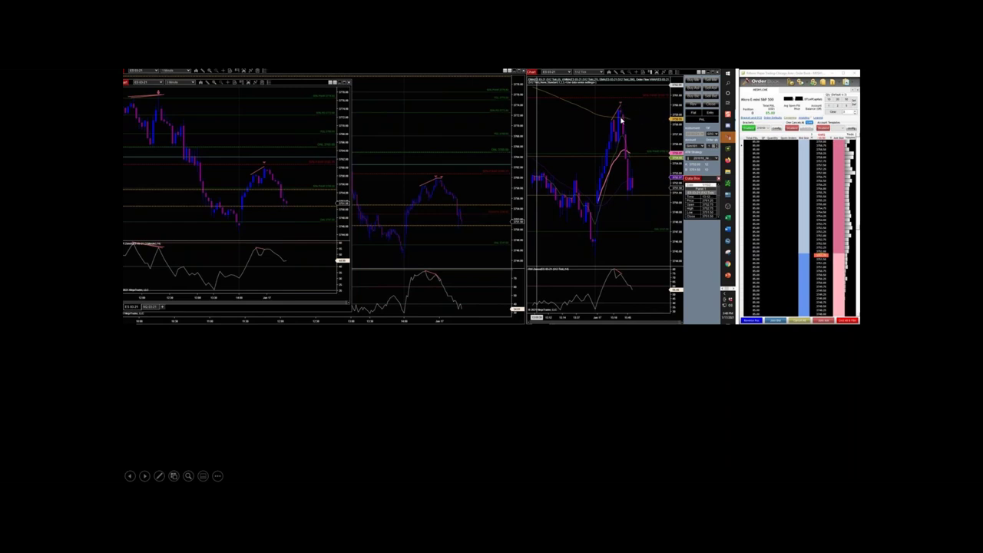
{"action": "left_click", "coordinate": [631, 207]}
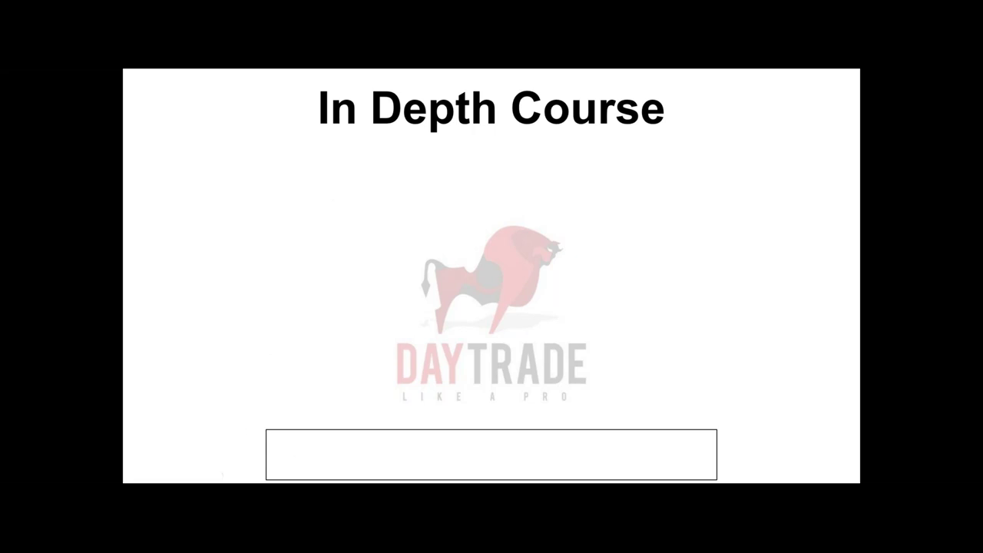
{"action": "left_click", "coordinate": [184, 281]}
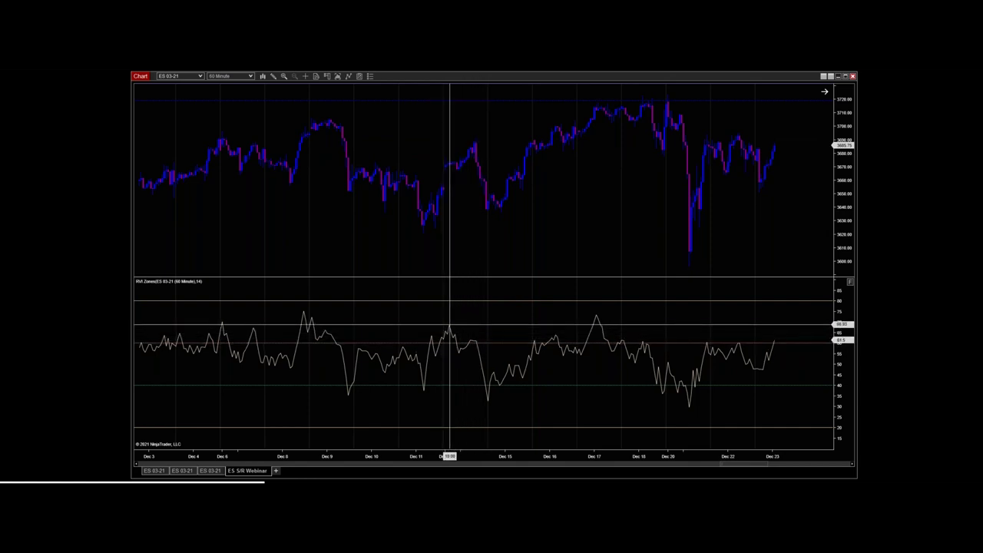
- Draw divergence trend lines above the rising December 13–14 price highs and across the matching falling RVI Zones peaks
{"action": "left_click", "coordinate": [441, 156]}
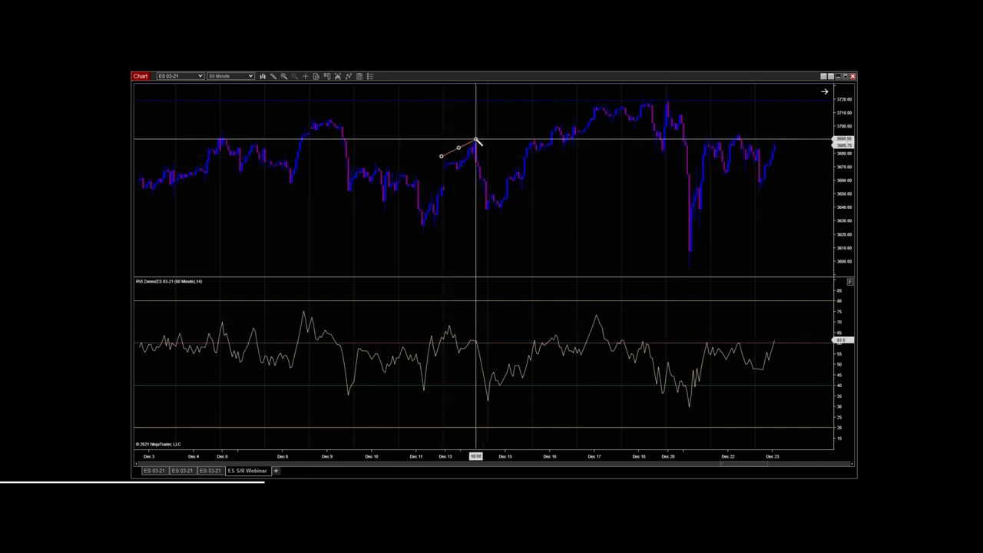
{"action": "left_click", "coordinate": [446, 321]}
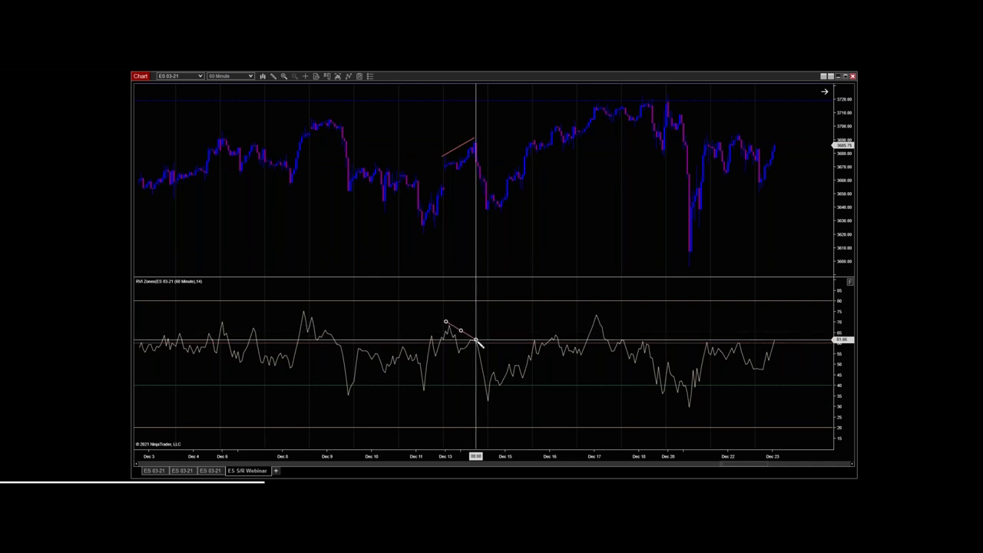
{"action": "left_click", "coordinate": [476, 341]}
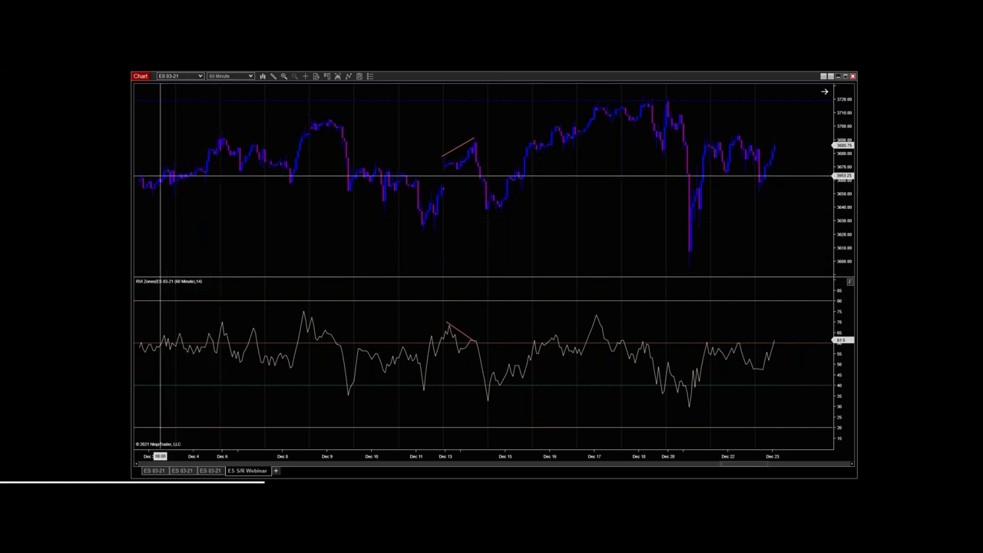
- Draw divergence trend lines under the rising price lows from December 27 to 29 and under the matching falling RVI Zones lows
{"action": "left_click_drag", "start_coordinate": [591, 232], "coordinate": [389, 230]}
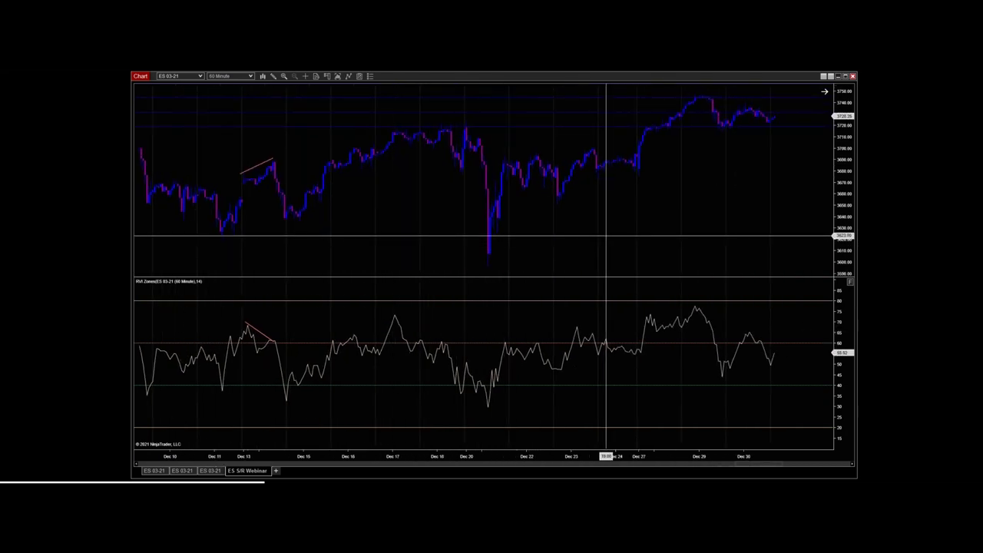
{"action": "left_click_drag", "start_coordinate": [621, 246], "coordinate": [476, 266]}
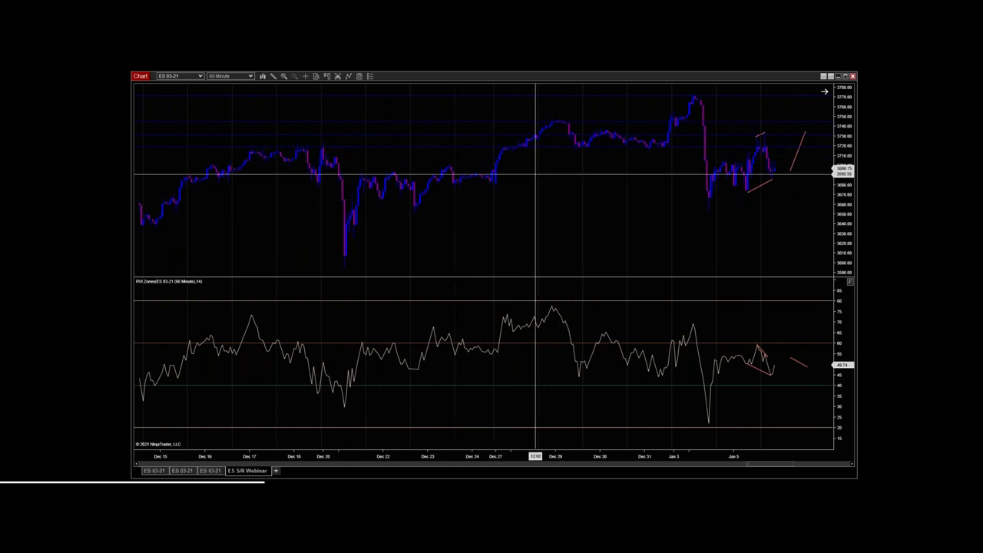
{"action": "left_click", "coordinate": [495, 190]}
{"action": "left_click", "coordinate": [576, 152]}
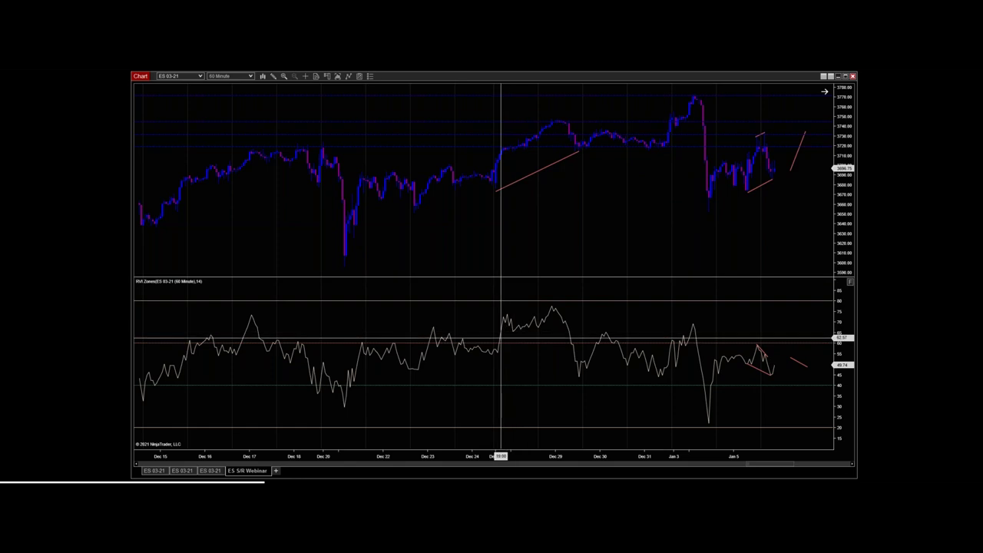
{"action": "left_click", "coordinate": [494, 352]}
{"action": "left_click", "coordinate": [580, 377]}
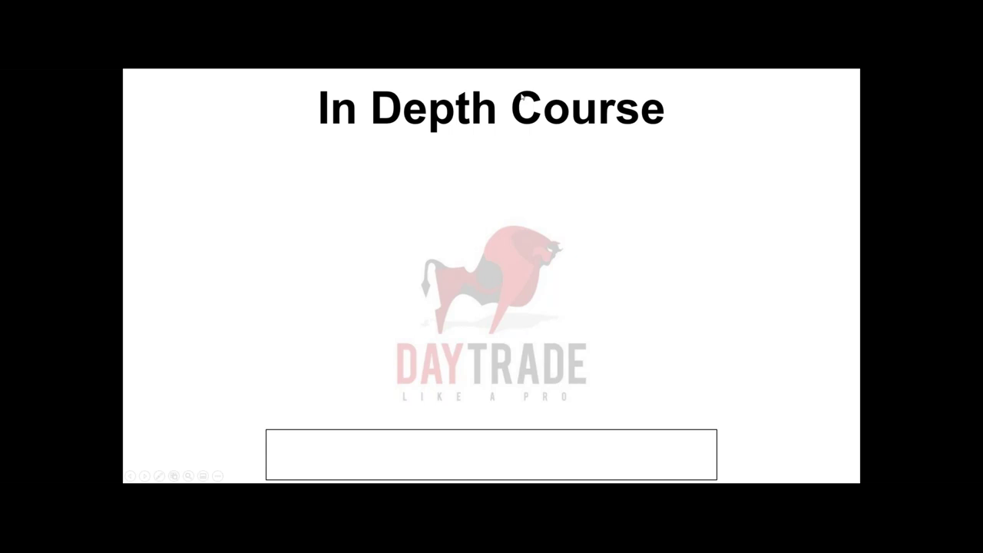
- Return to the slide show and reveal the 4 Week Course line on the In Depth Course slide
{"action": "left_click", "coordinate": [921, 214]}
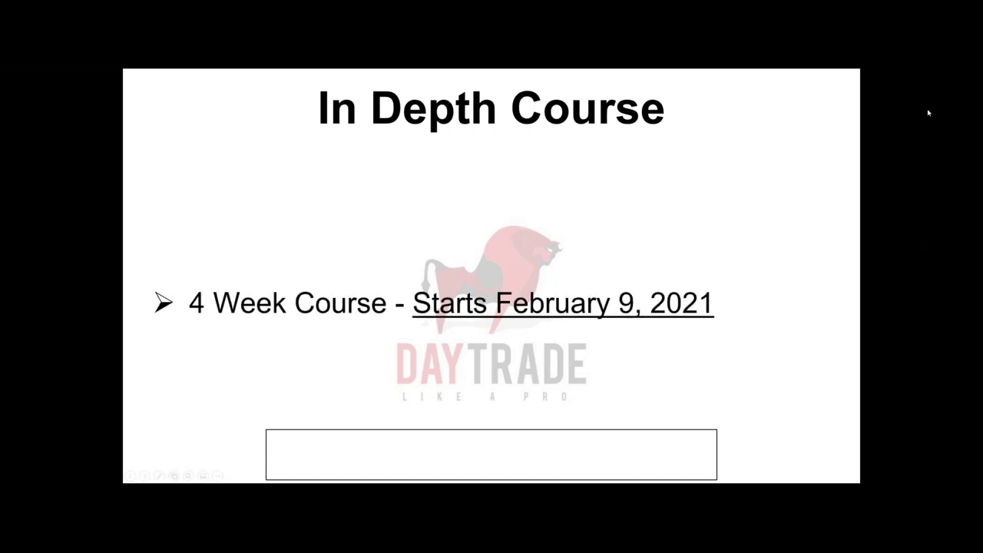